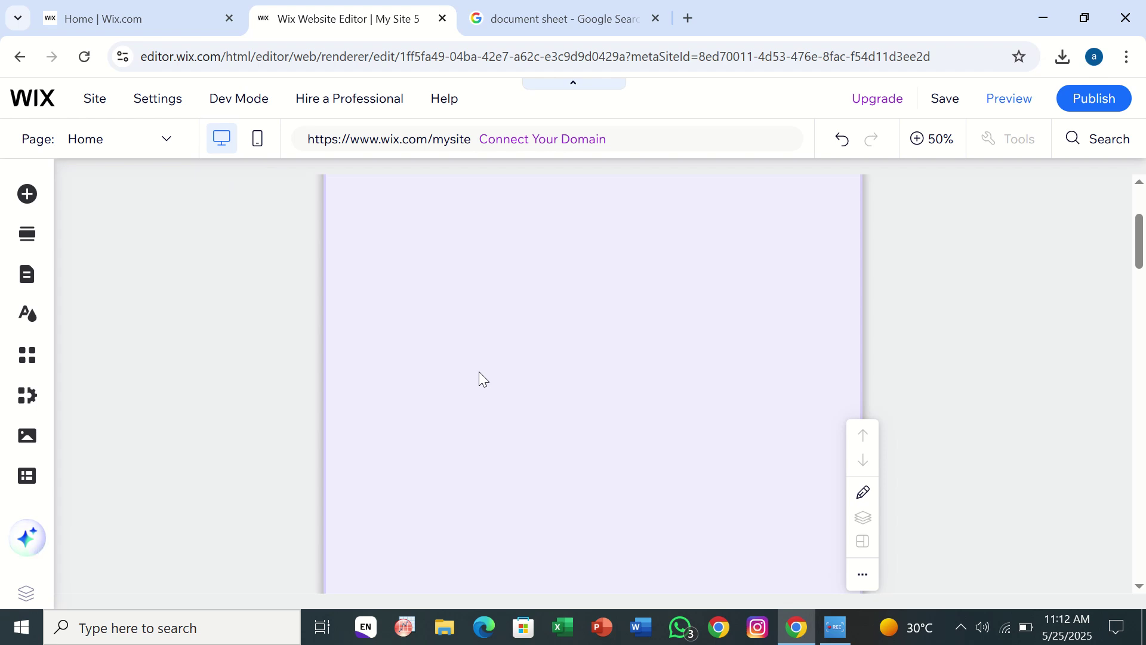
- Look over the Home page in desktop view, check its mobile version and return to the desktop version
scroll(396, 332, "down", 10)
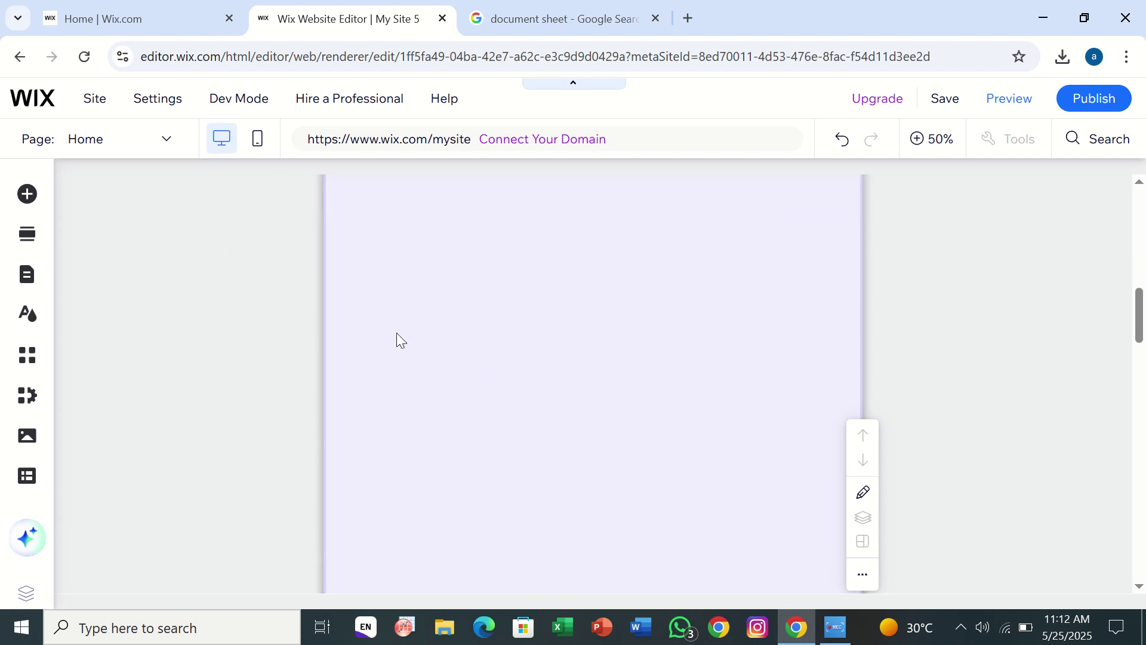
scroll(397, 332, "up", 5)
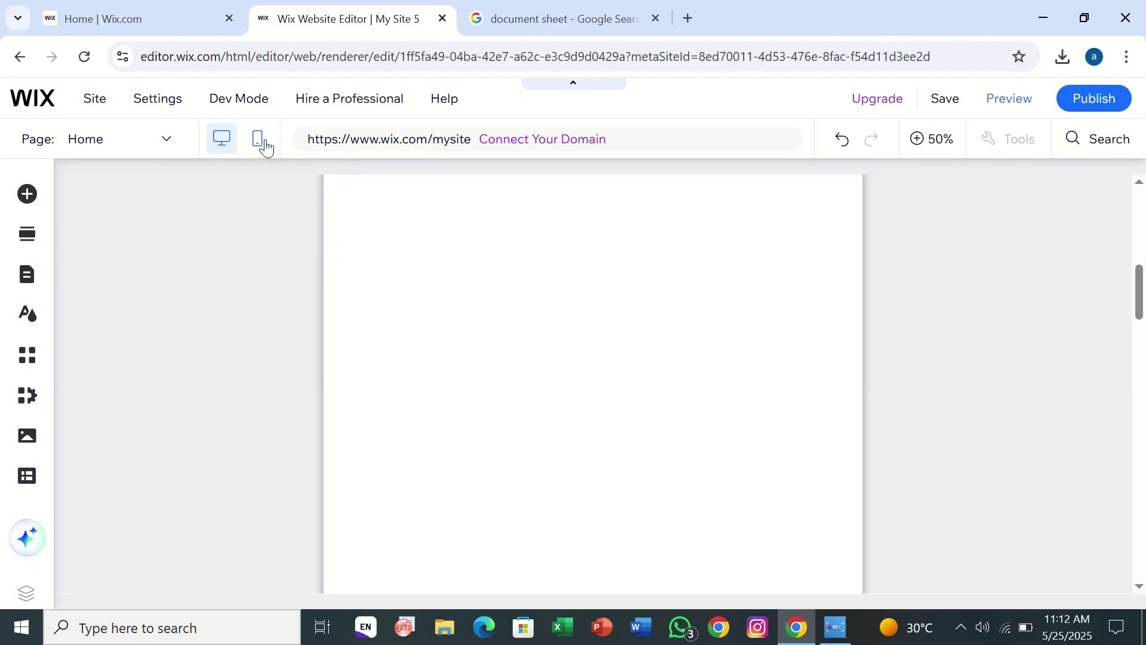
left_click(258, 141)
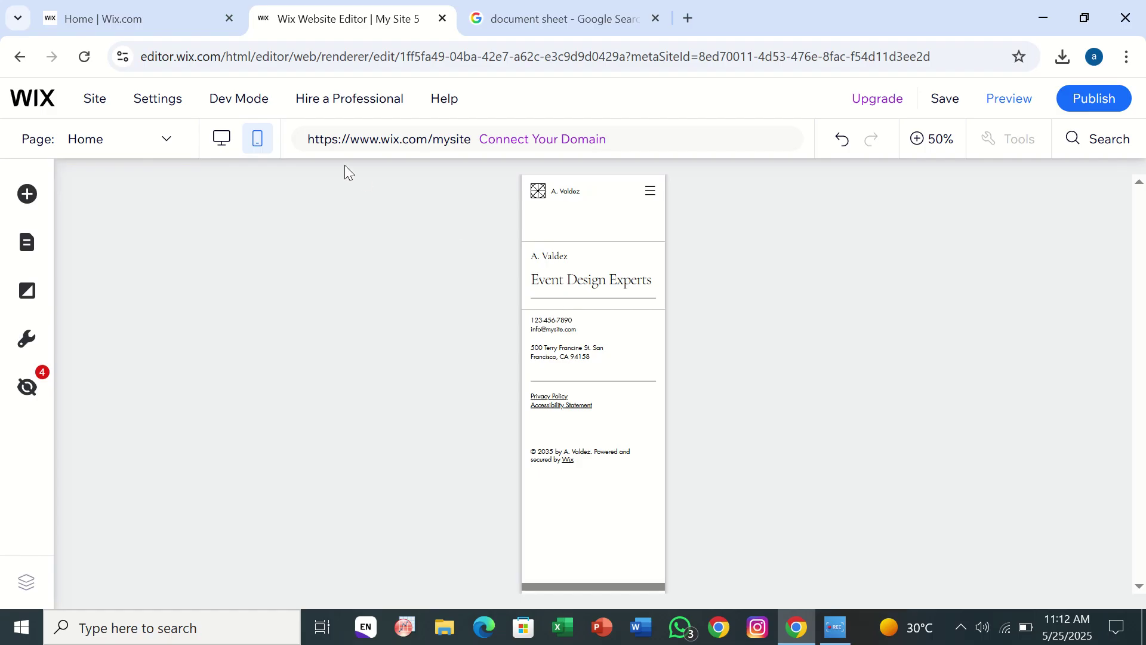
left_click(222, 140)
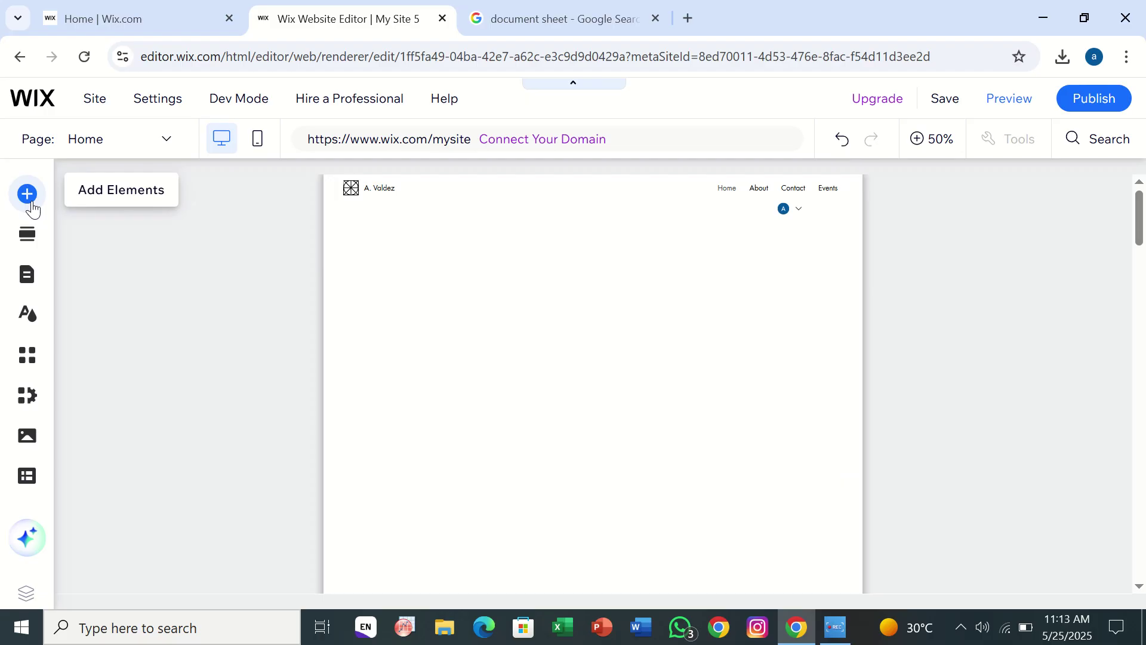
- Add a Grid gallery from the Pro Galleries collection to the Home page
left_click(27, 194)
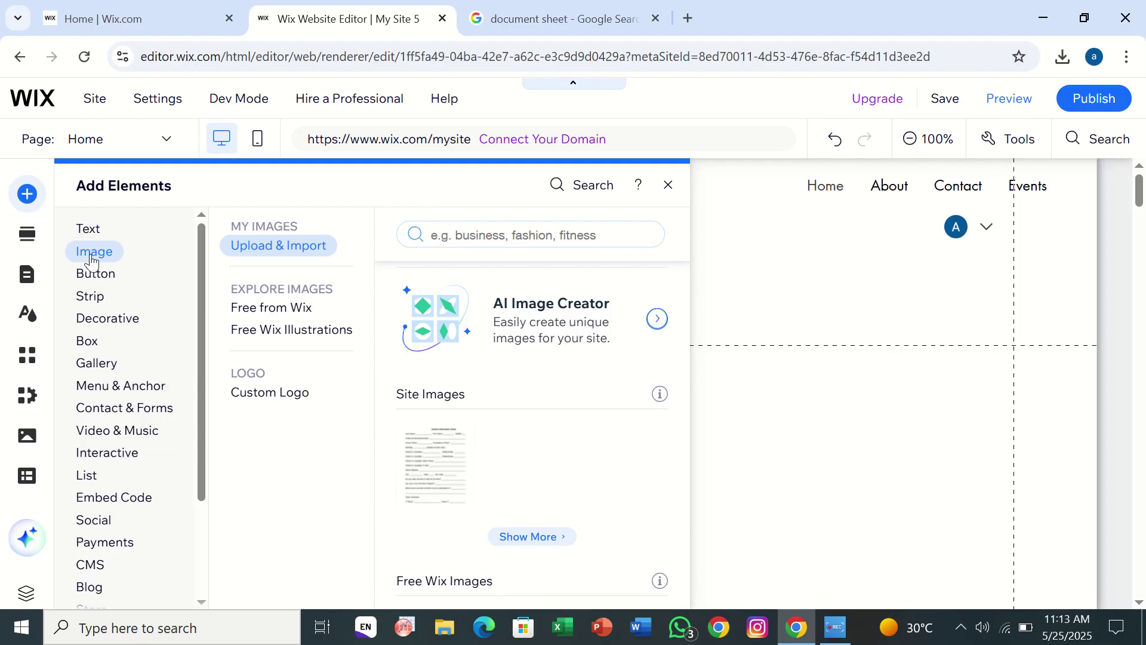
mouse_move(112, 361)
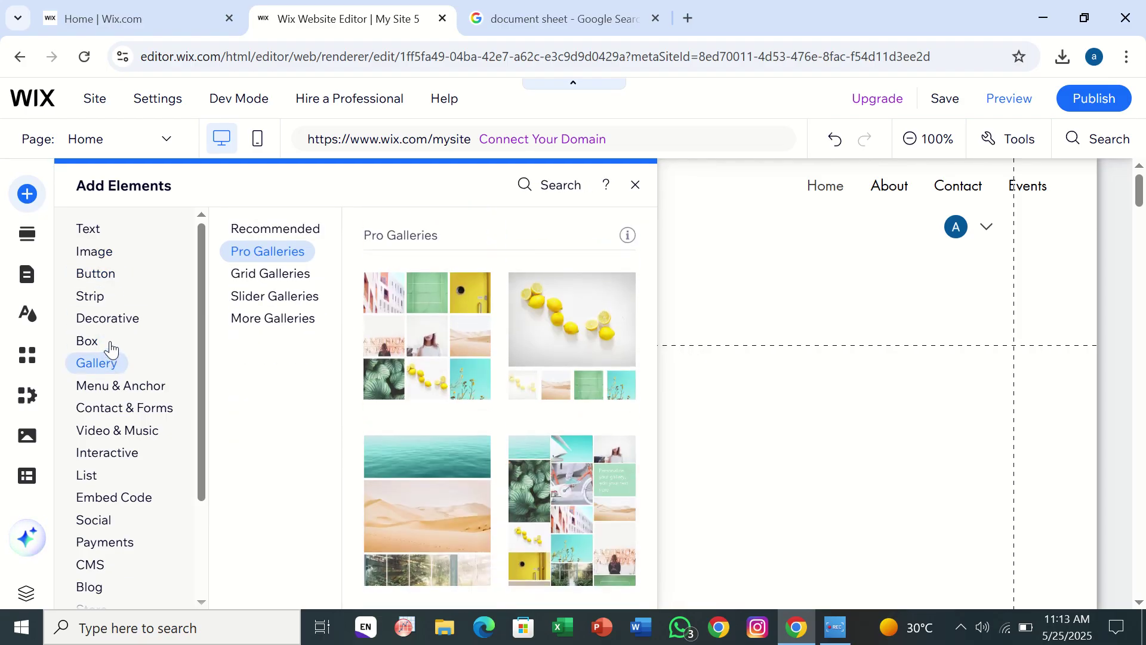
mouse_move(106, 329)
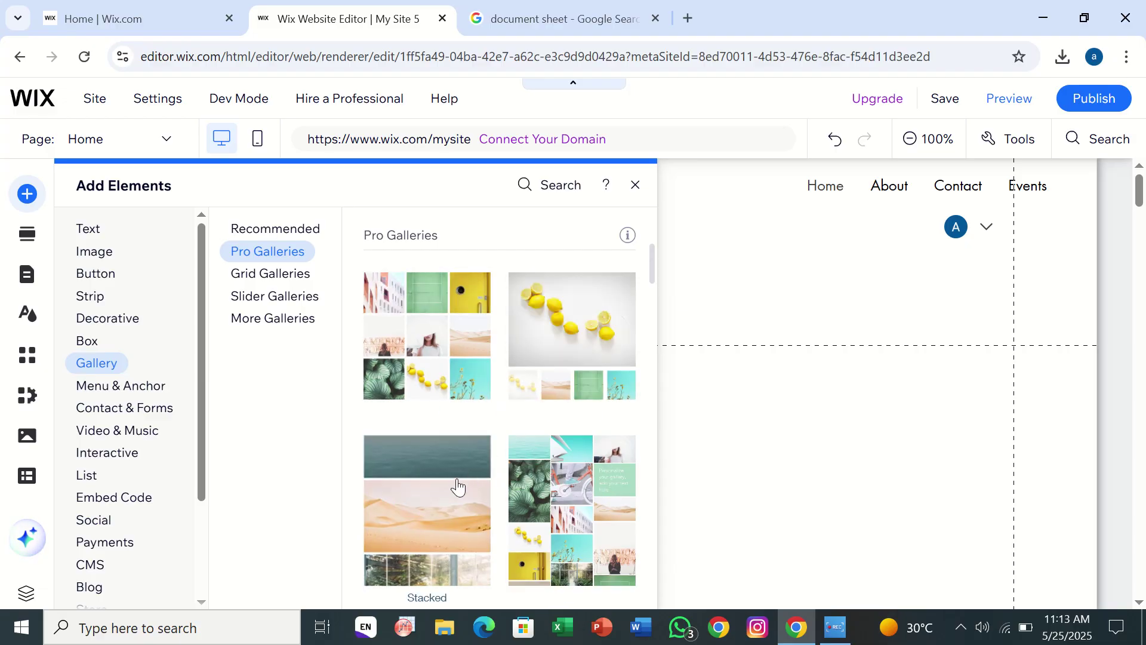
left_click(406, 394)
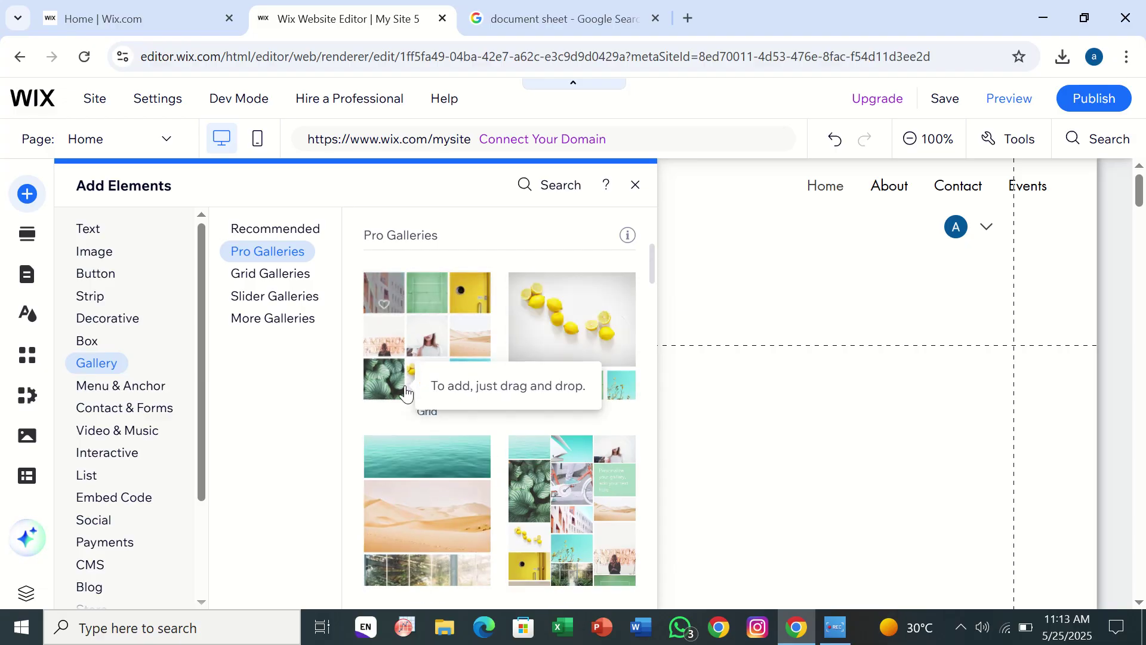
left_click(406, 394)
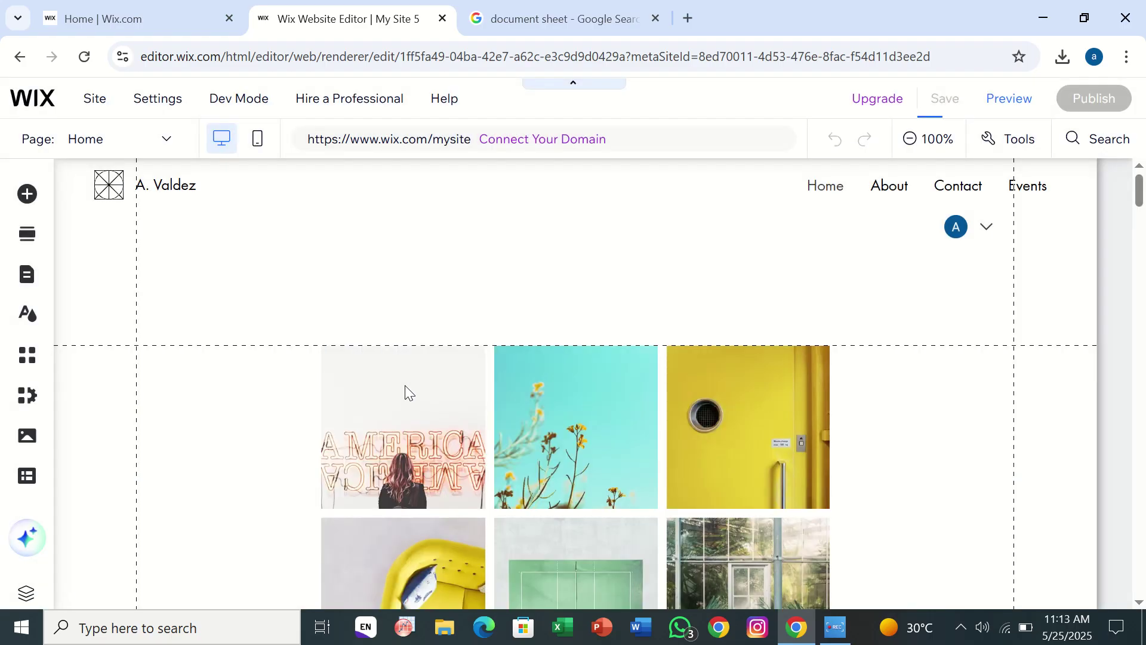
- Move the new gallery slightly right and further down inside the untitled section below the header
scroll(396, 368, "down", 1)
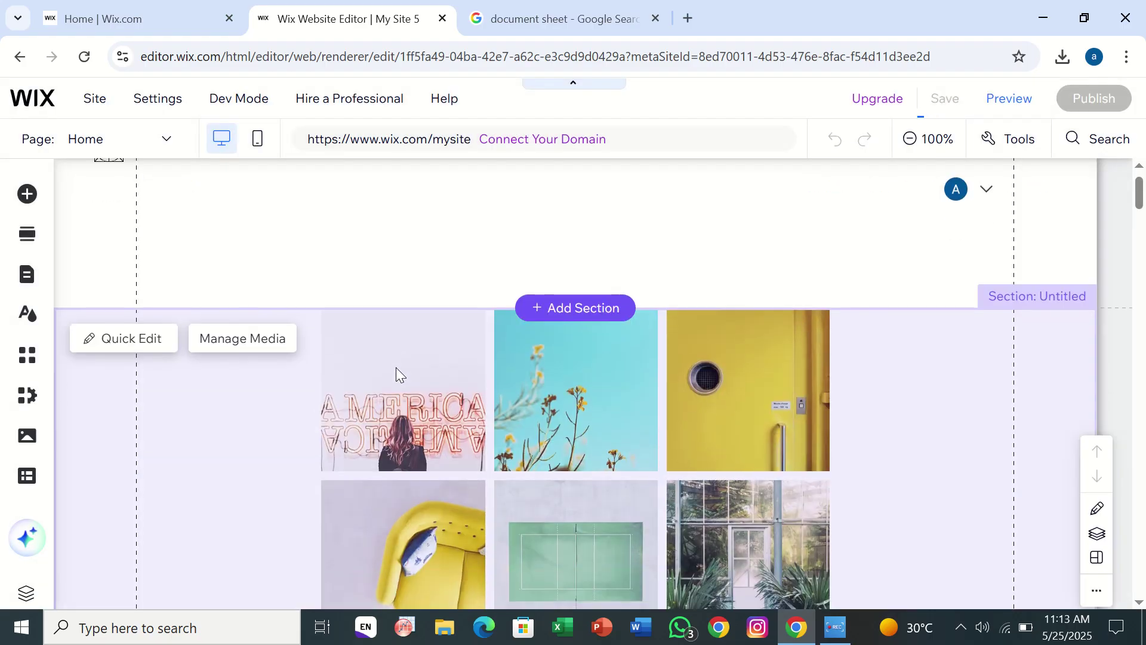
scroll(396, 367, "down", 2)
left_click(396, 367)
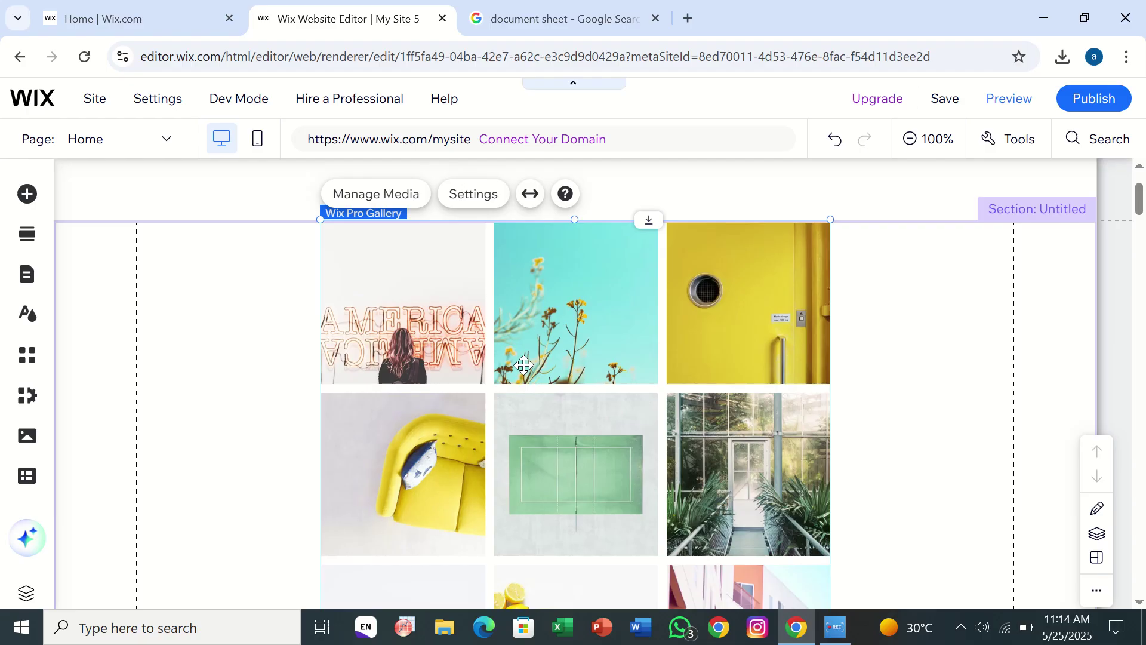
scroll(524, 365, "down", 3)
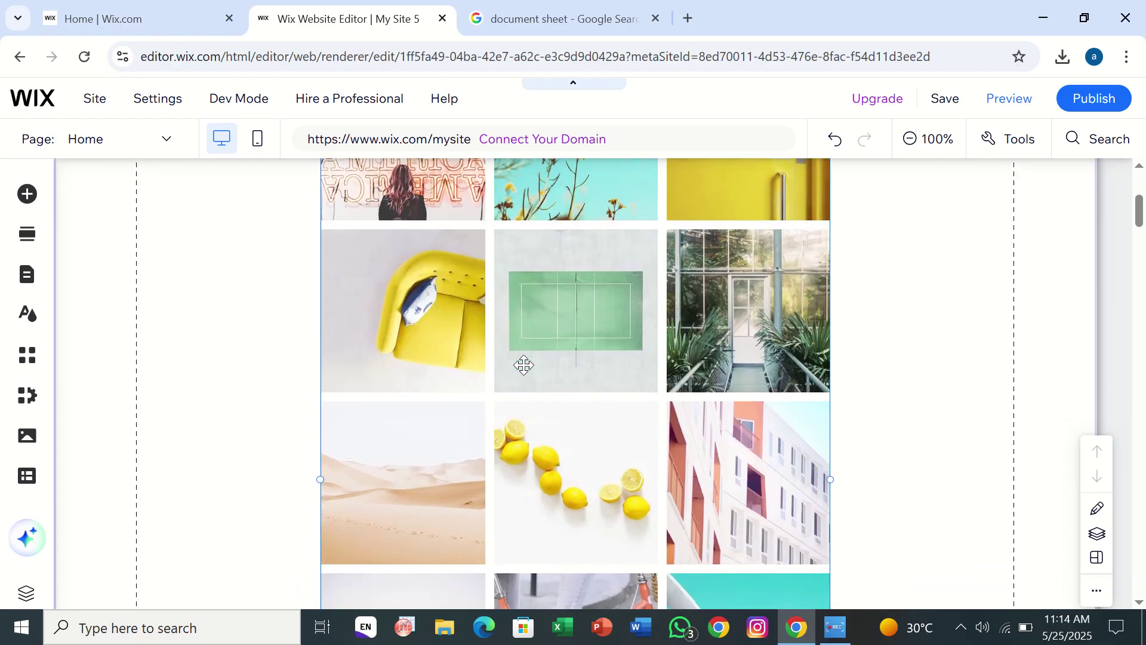
scroll(523, 365, "up", 2)
scroll(524, 364, "up", 1)
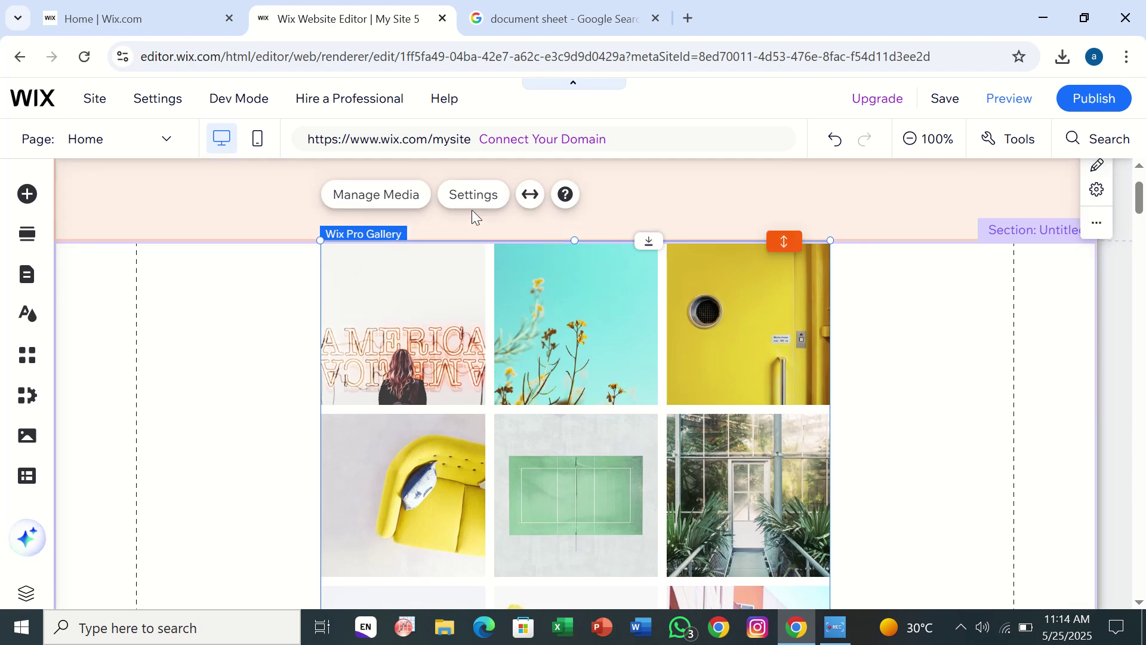
left_click_drag(539, 297, 575, 272)
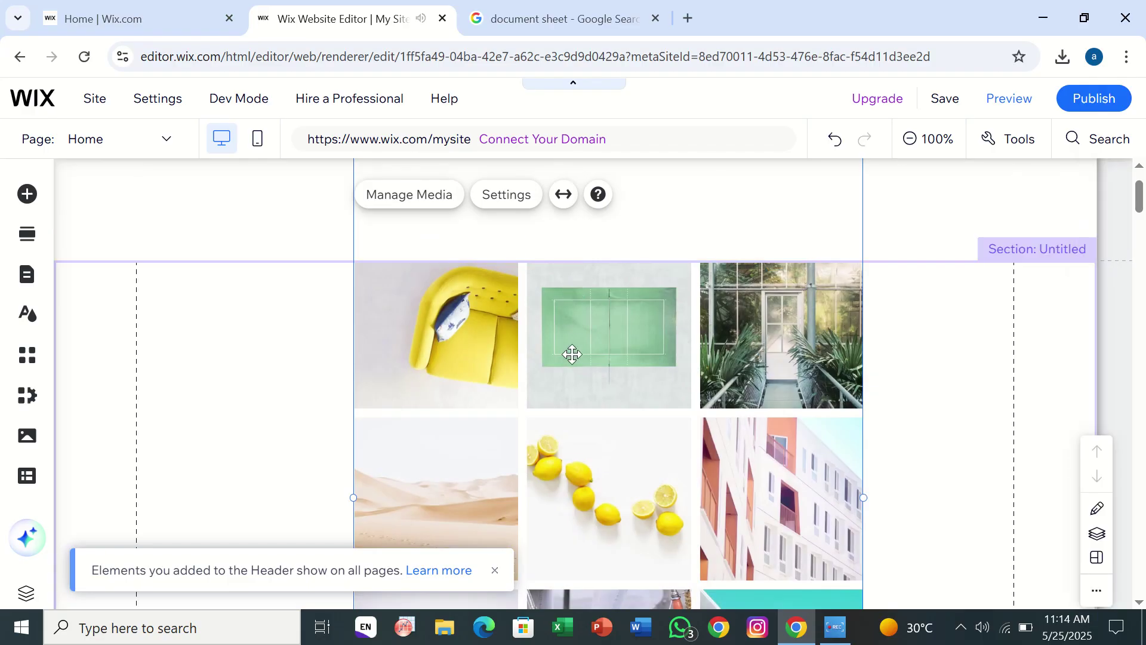
scroll(571, 353, "up", 1)
scroll(572, 354, "down", 1)
scroll(572, 354, "down", 2)
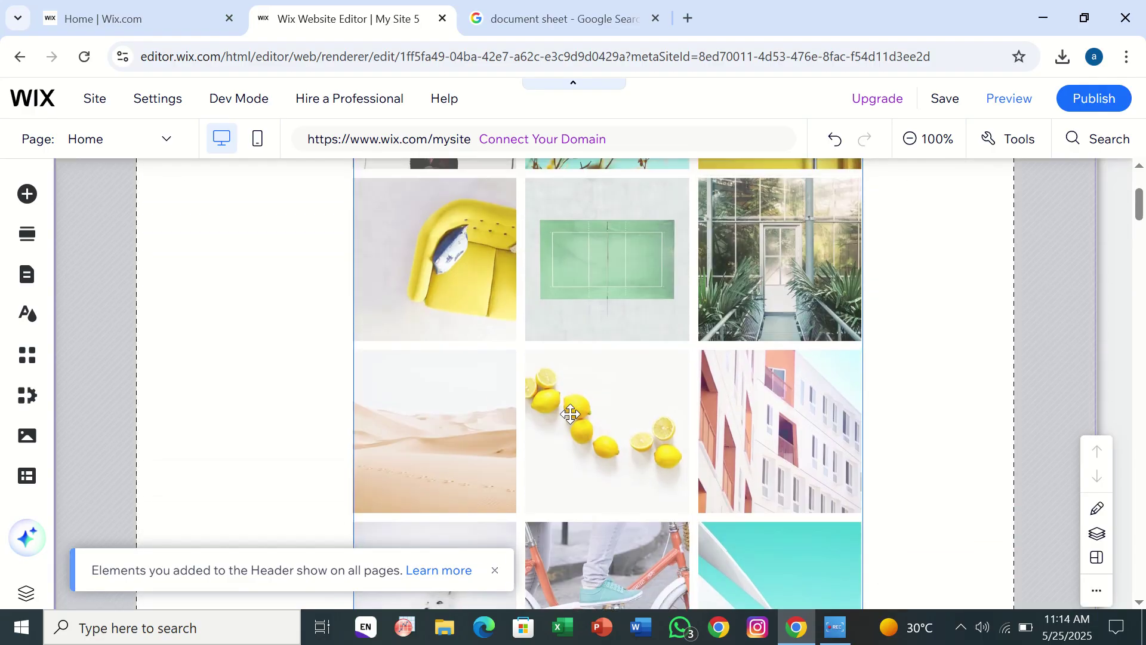
scroll(572, 516, "up", 2)
left_click_drag(572, 517, 570, 580)
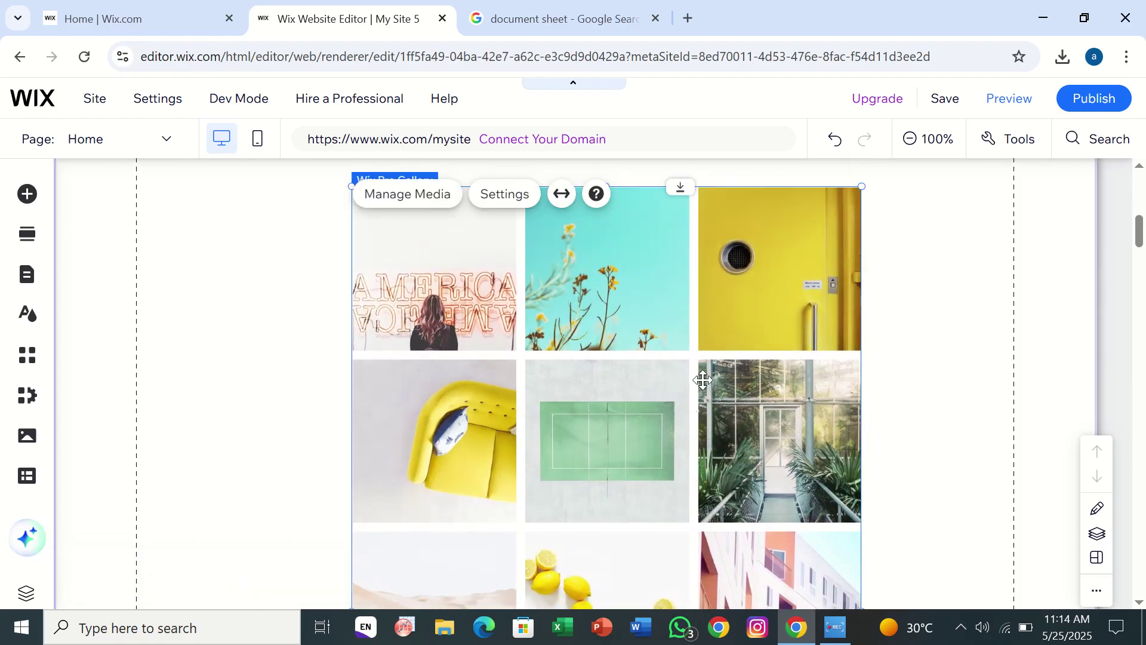
- Stretch the gallery to full width and delete all of its sample images
left_click(560, 195)
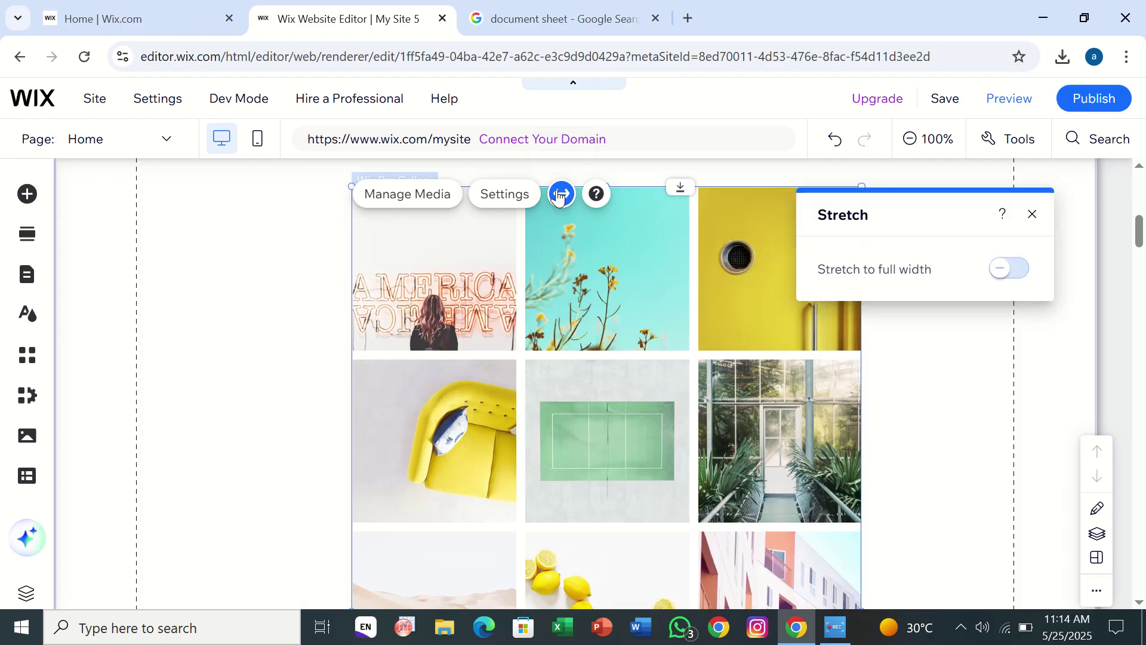
left_click(1007, 270)
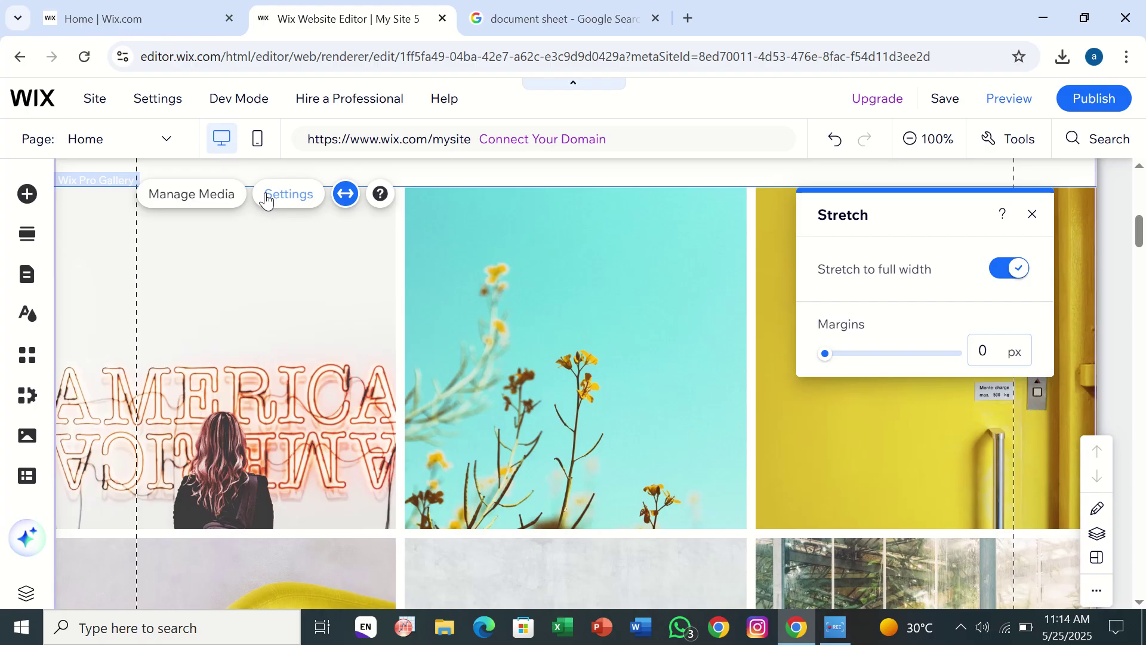
left_click(229, 197)
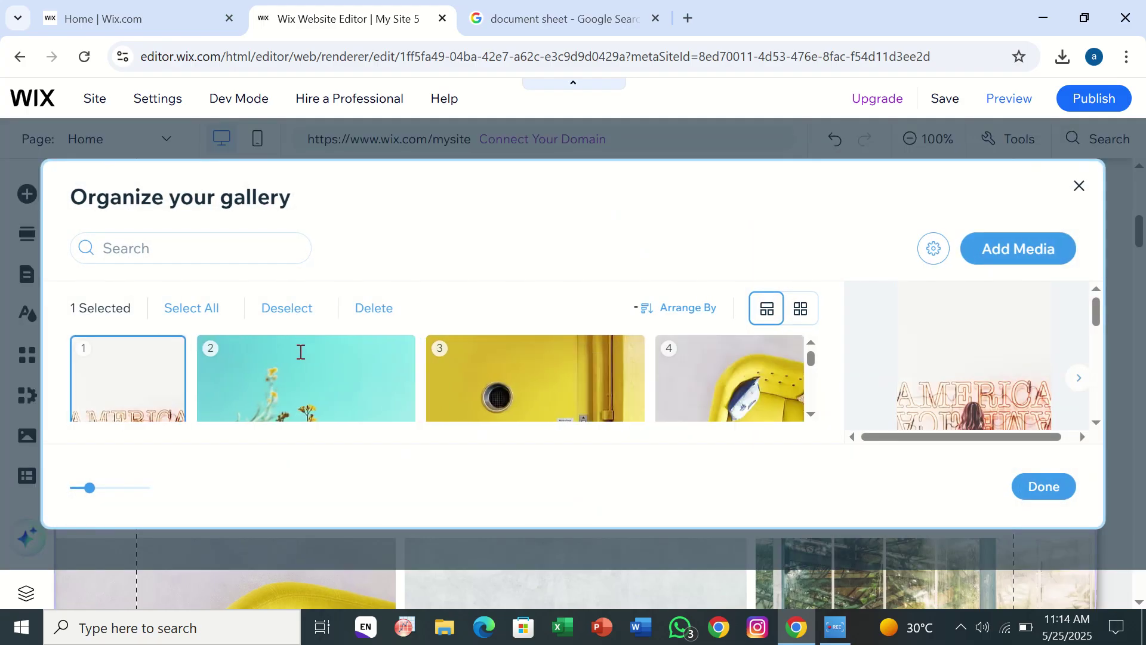
left_click(215, 309)
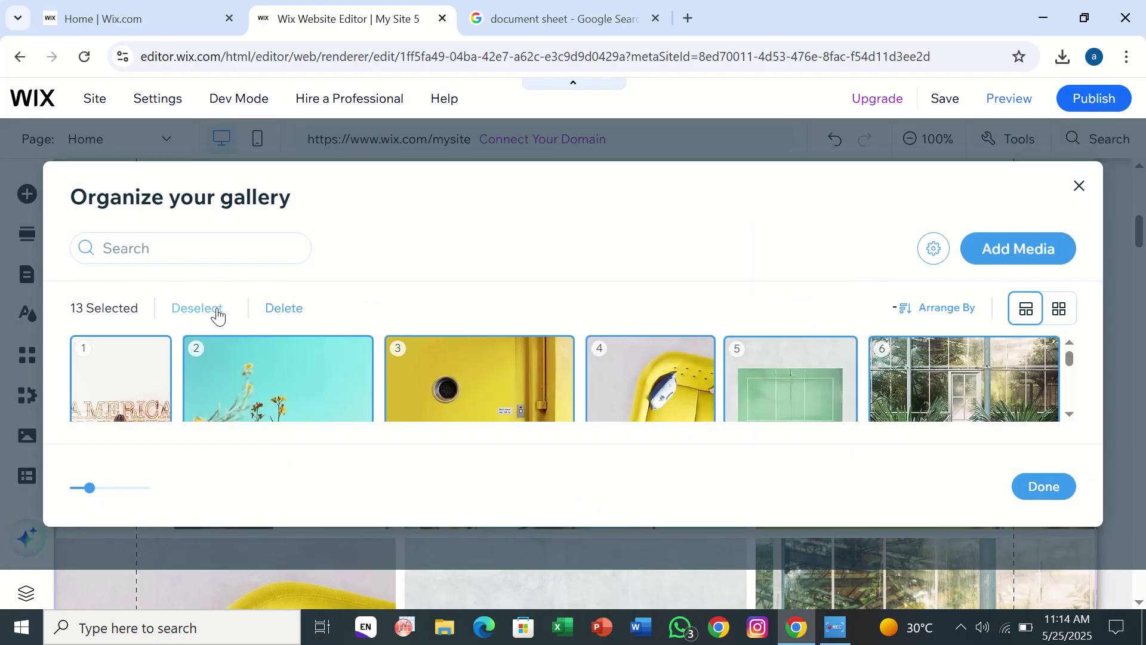
left_click(267, 309)
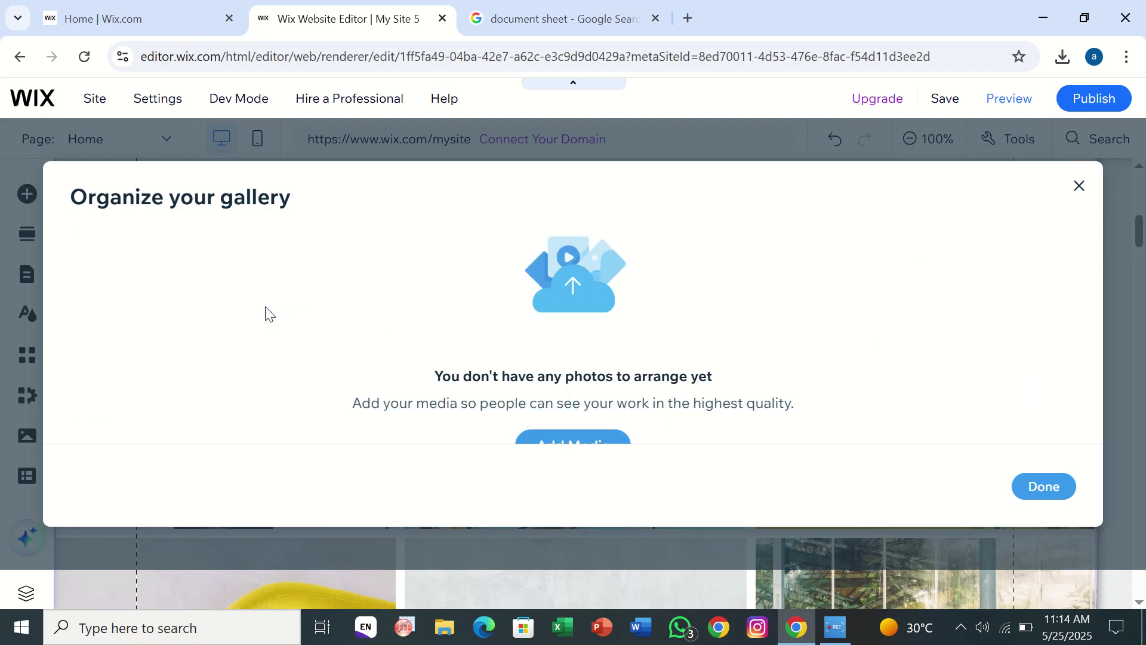
- Add the Student-Information-Sheet image from the site files to the emptied gallery
left_click(587, 447)
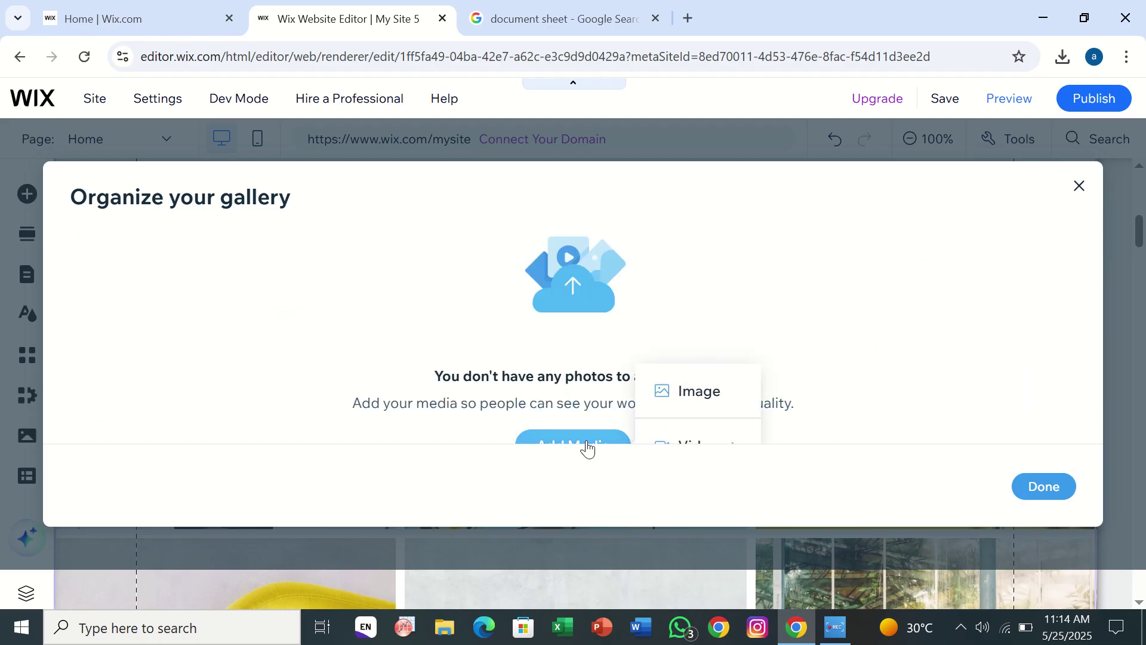
left_click(659, 412)
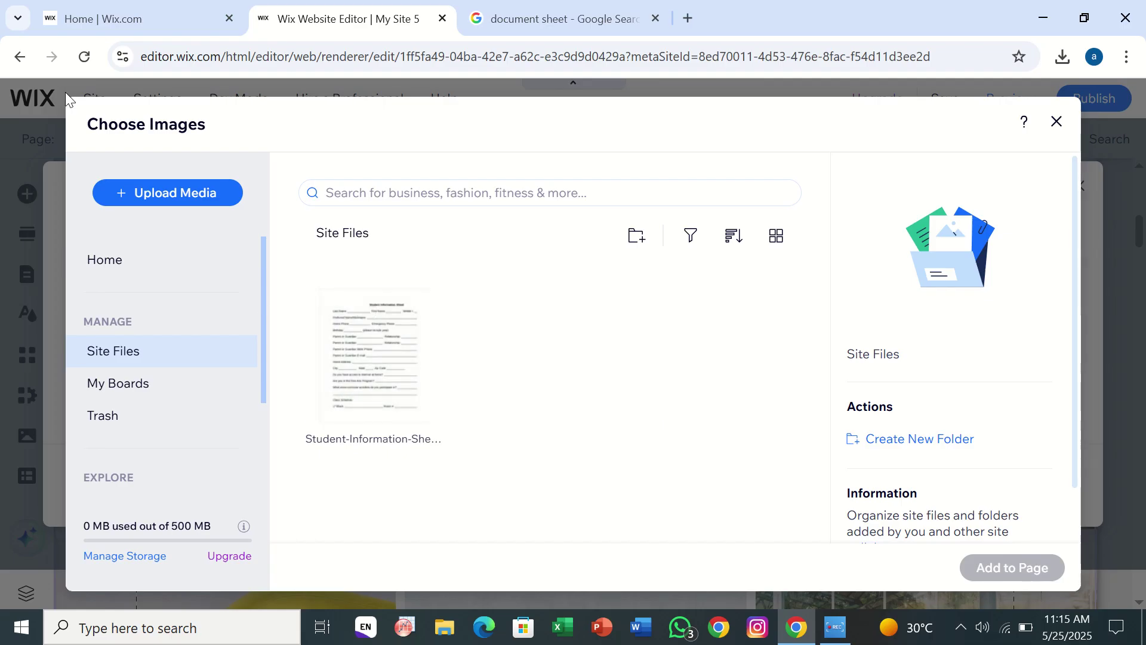
left_click(134, 190)
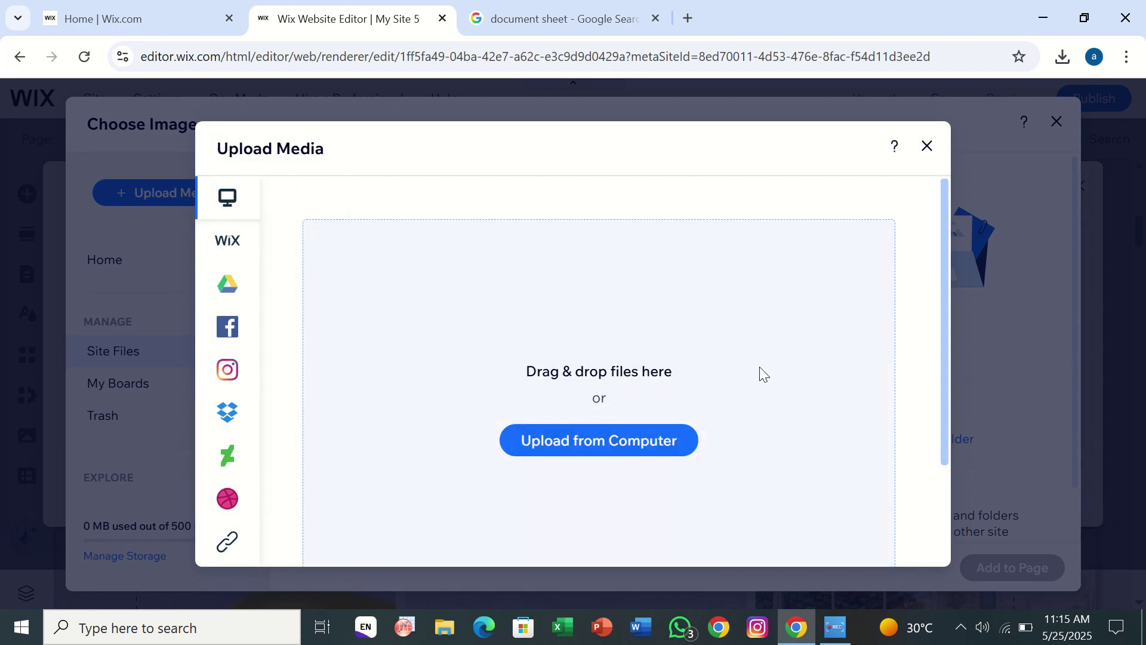
left_click(928, 146)
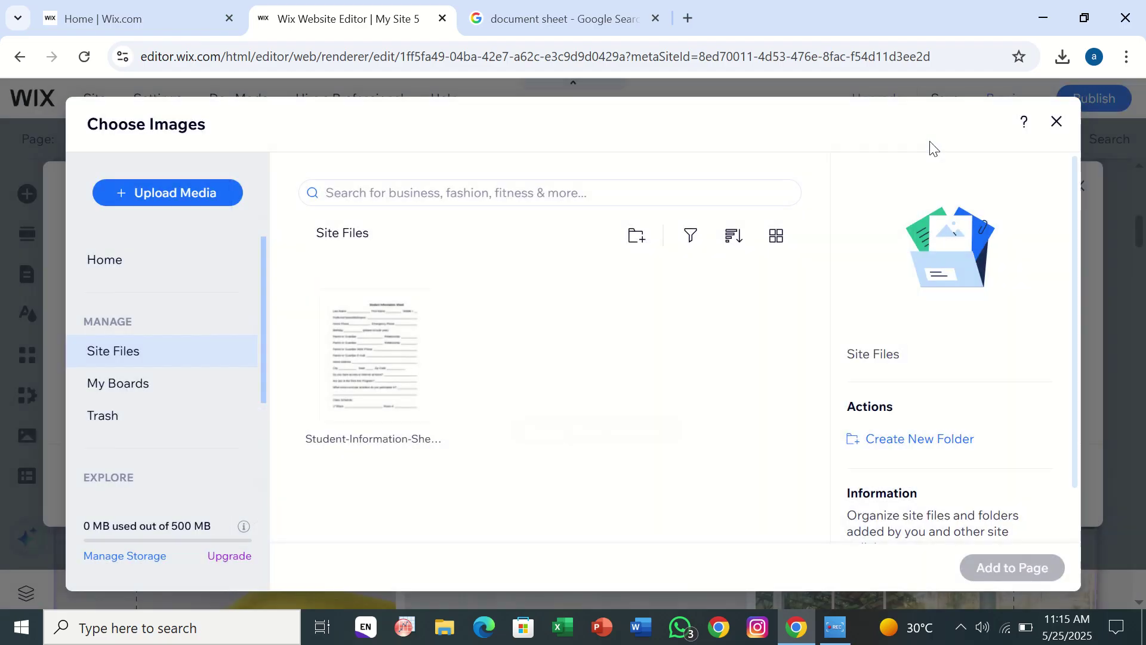
left_click(357, 374)
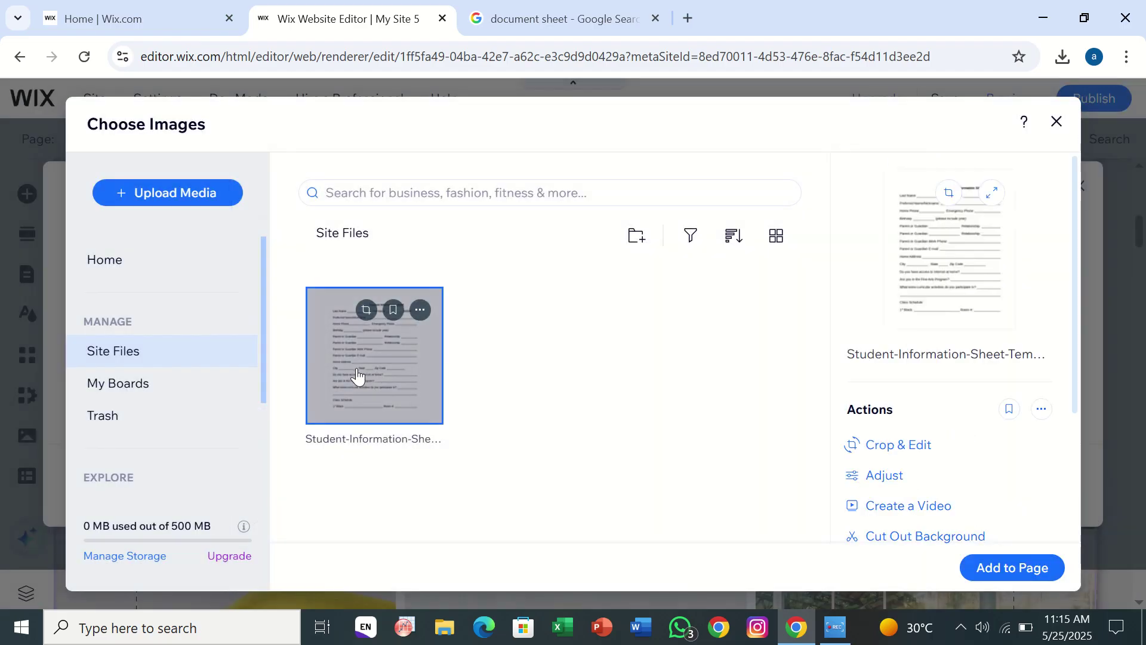
left_click(1015, 566)
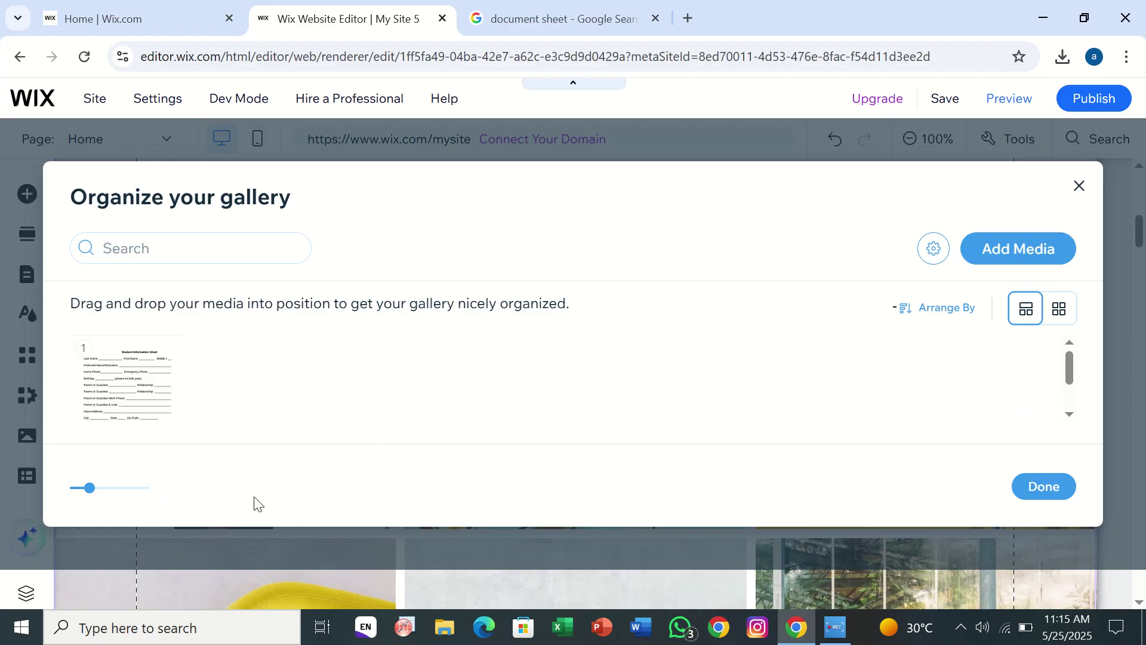
left_click(1043, 486)
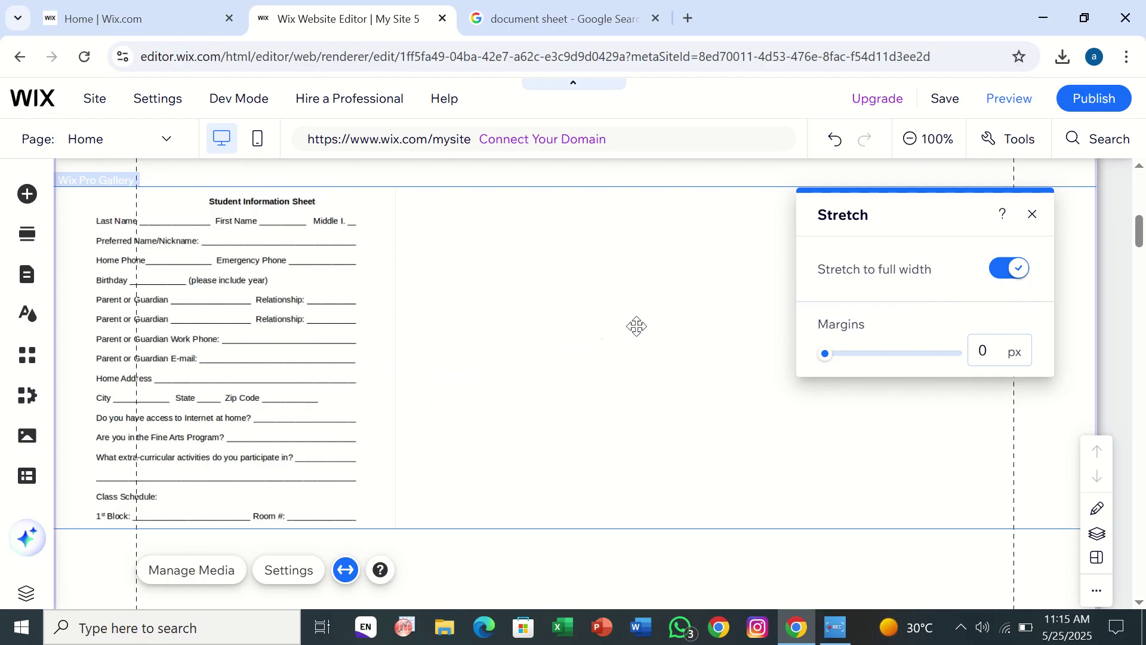
left_click(1032, 214)
- Customize the gallery's Grid layout by setting its thumbnail resize option to Fit
scroll(445, 376, "up", 2)
scroll(445, 377, "down", 3)
scroll(370, 397, "down", 1)
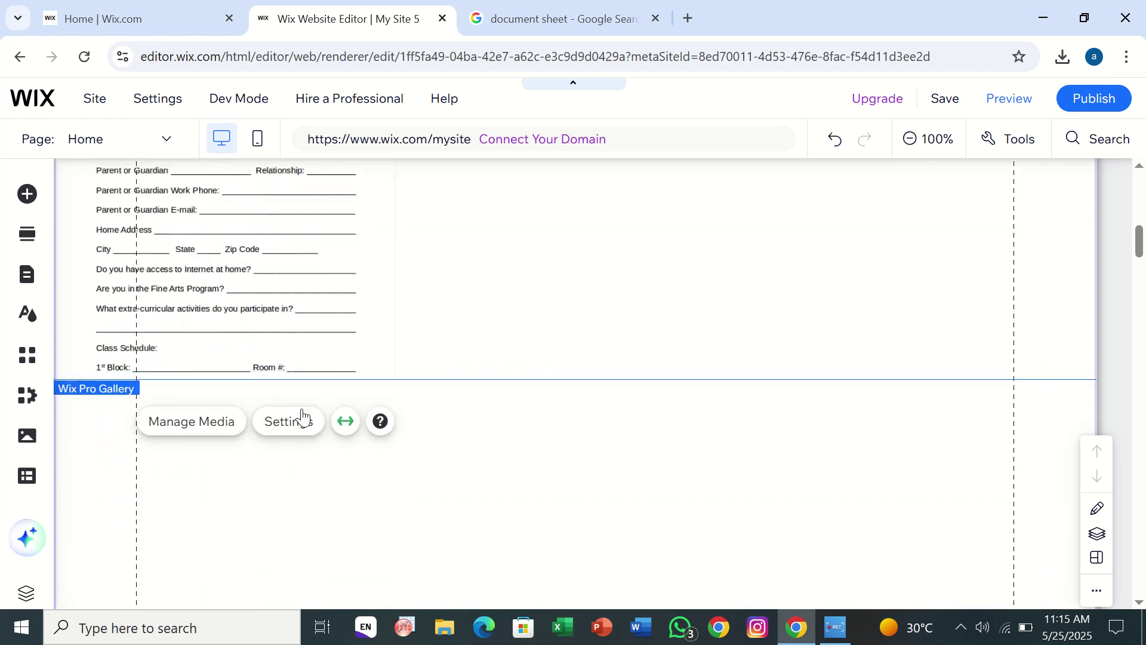
left_click(258, 429)
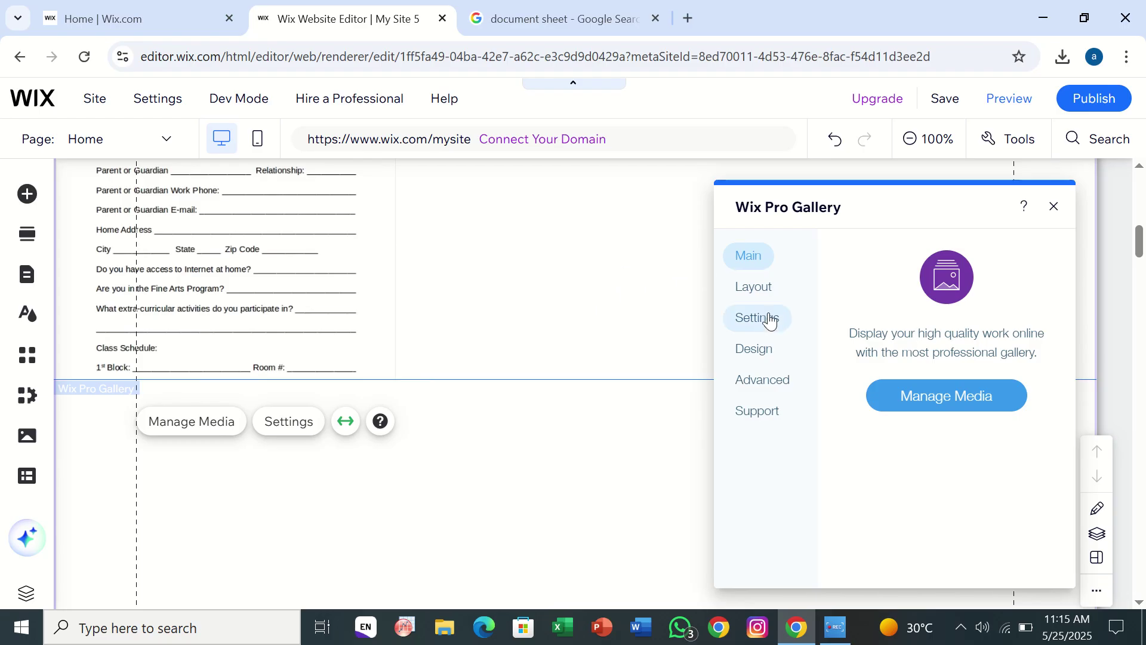
left_click(763, 298)
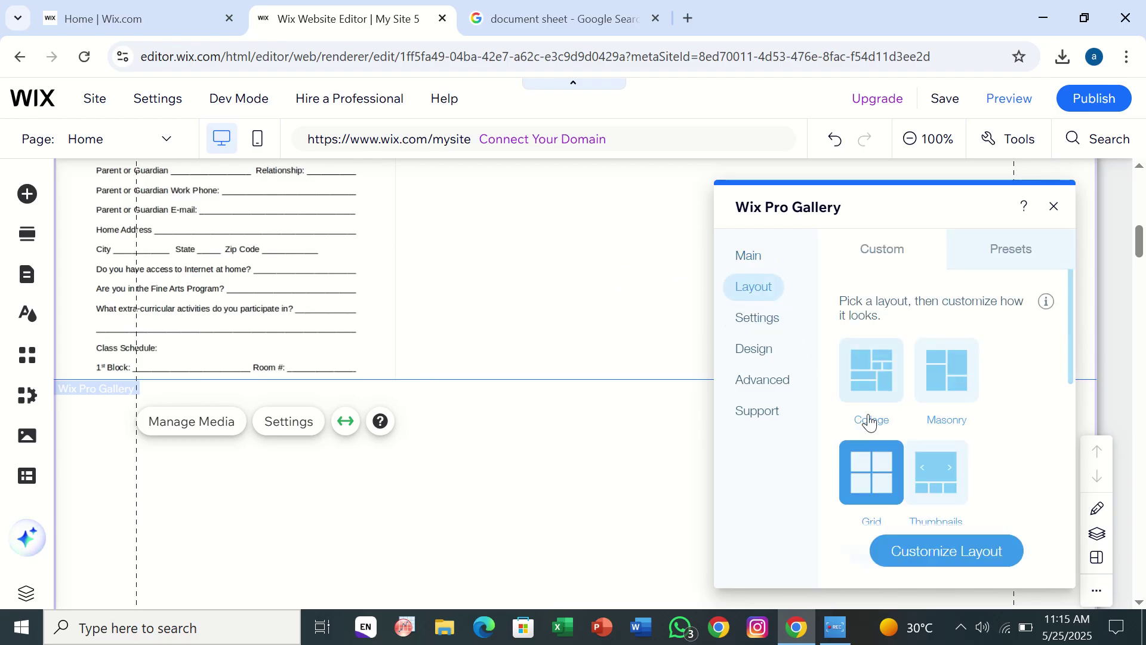
left_click(914, 554)
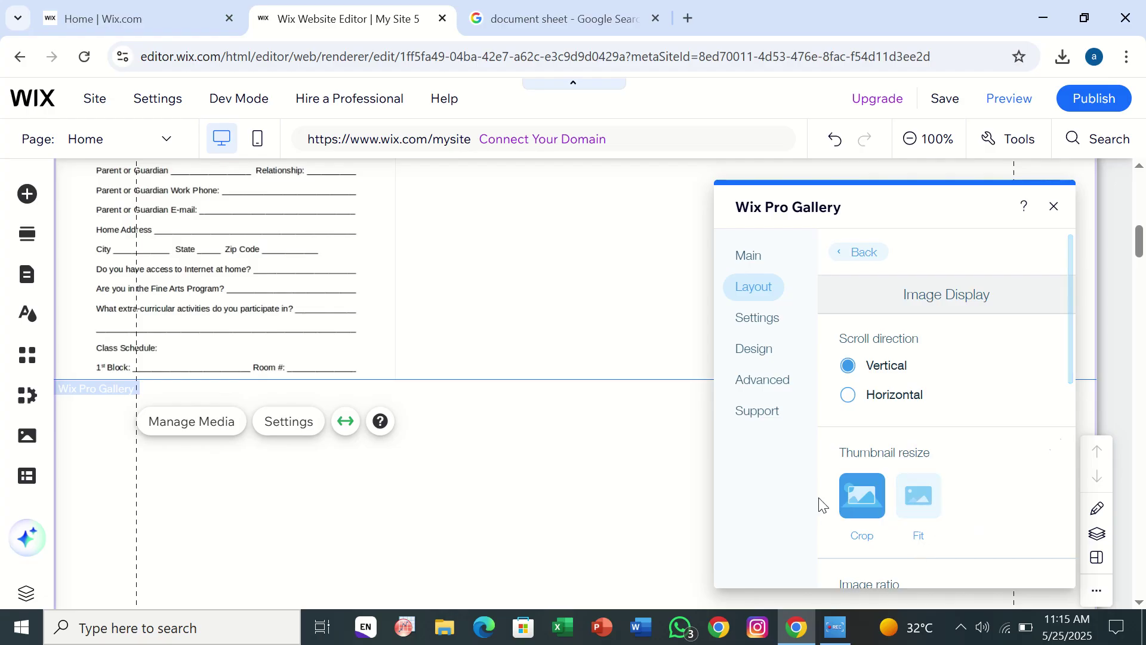
left_click(914, 496)
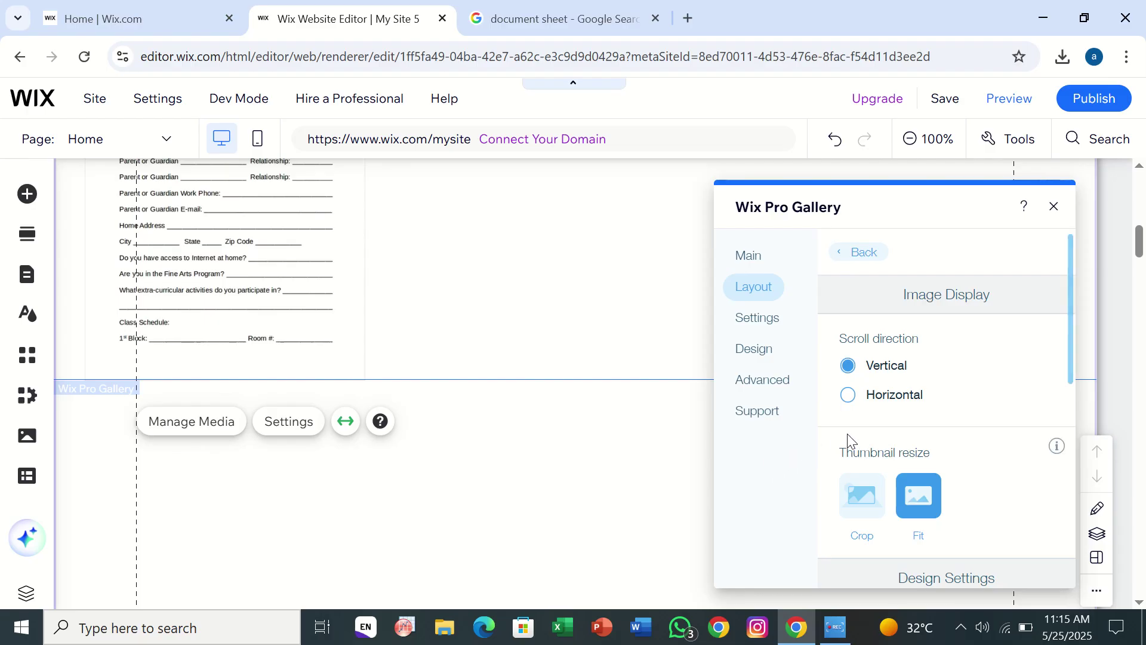
- Switch the gallery layout's design settings to Fit to screen
scroll(848, 440, "down", 2)
scroll(848, 440, "down", 1)
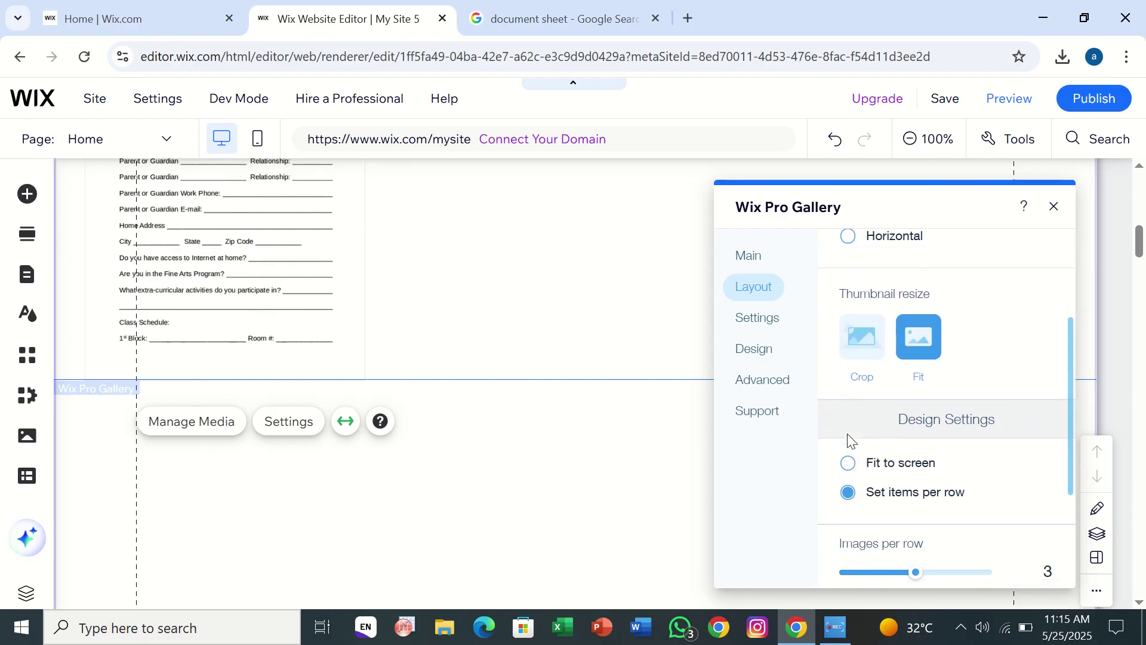
left_click(856, 471)
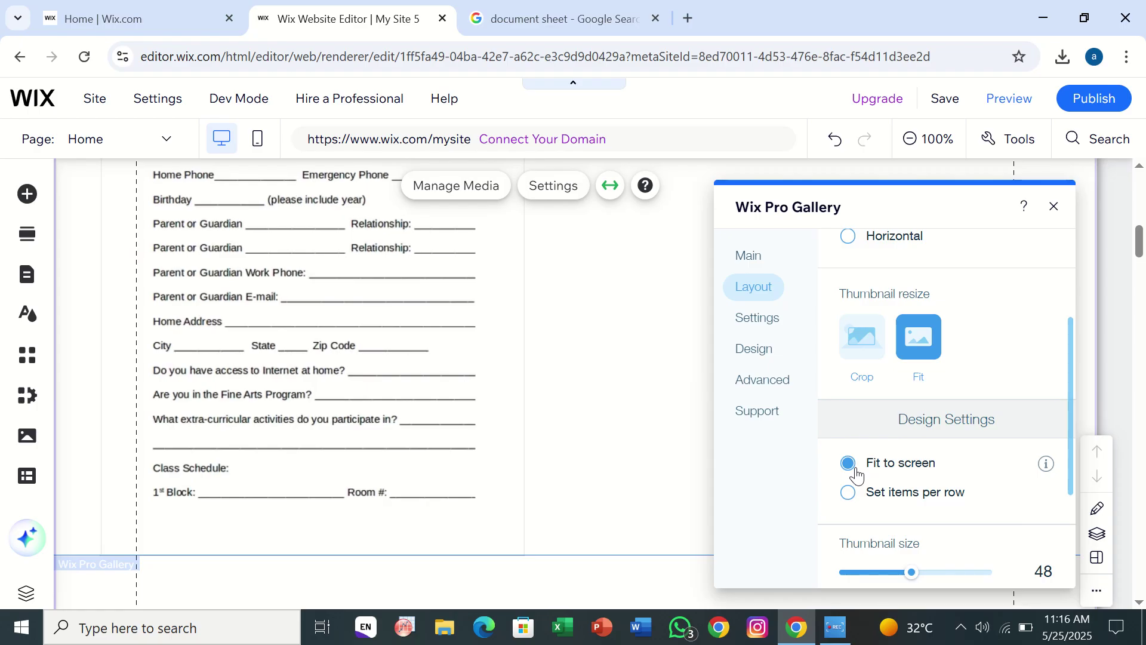
- Switch the gallery layout to a set number of items per row and set the images per row to 1
left_click(856, 508)
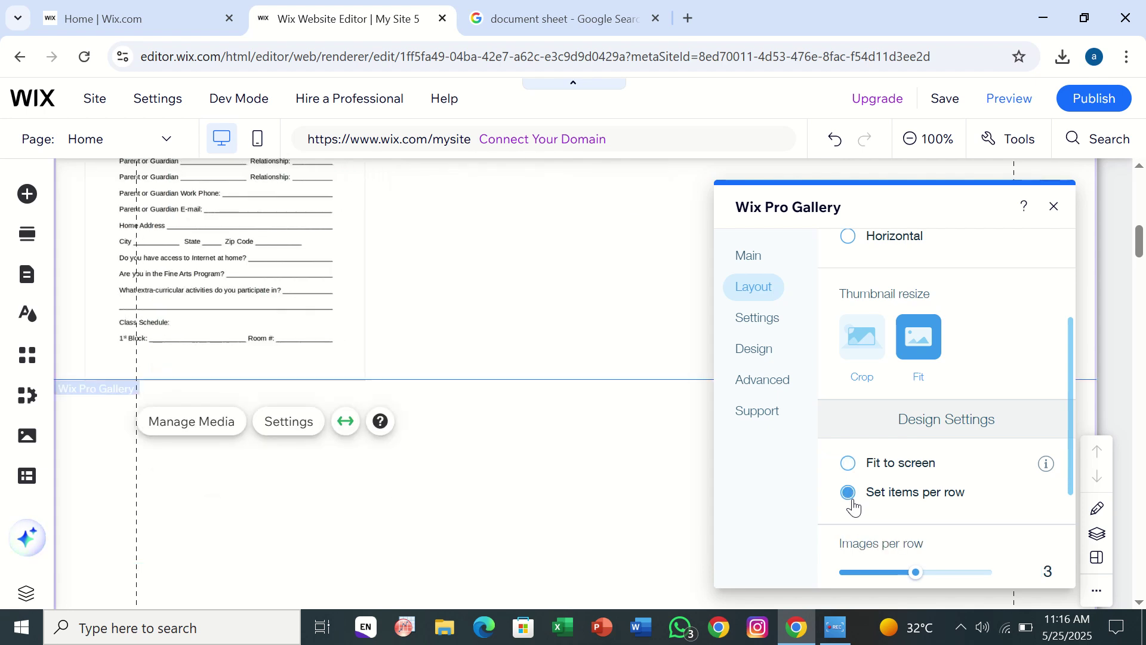
scroll(830, 507, "down", 1)
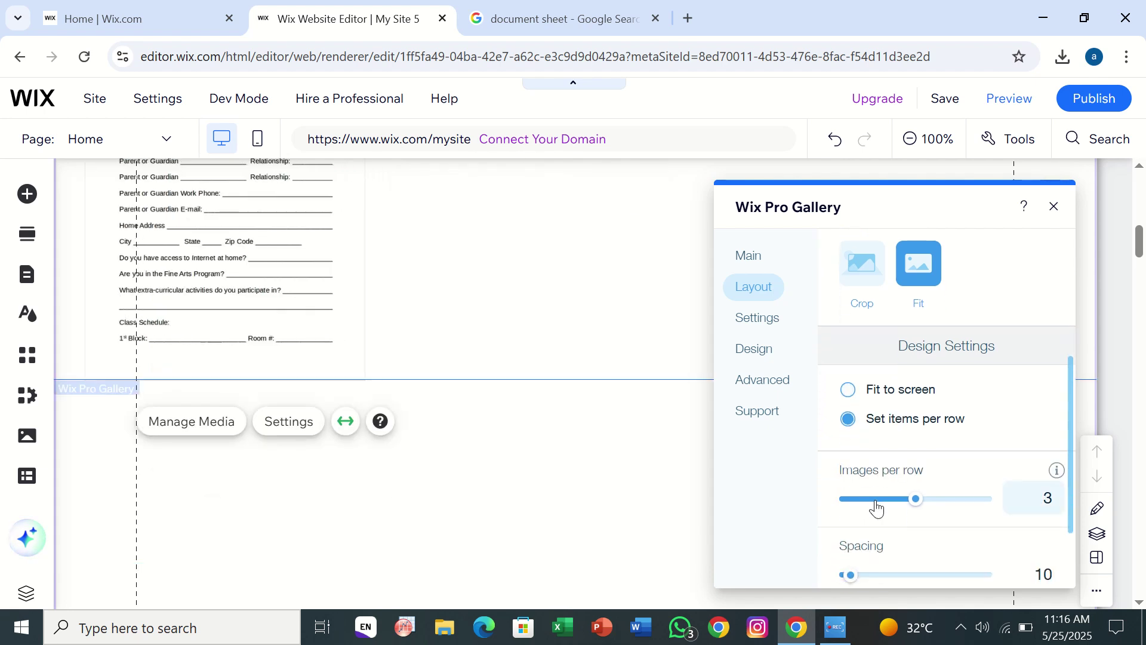
left_click_drag(918, 504, 830, 514)
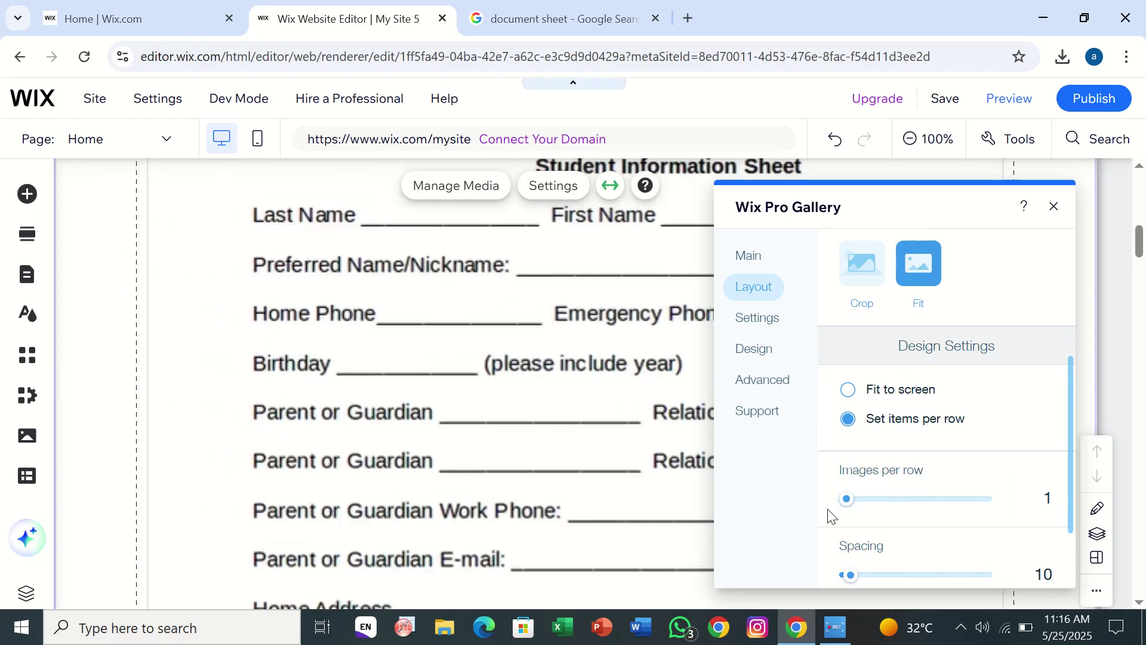
scroll(843, 534, "down", 1)
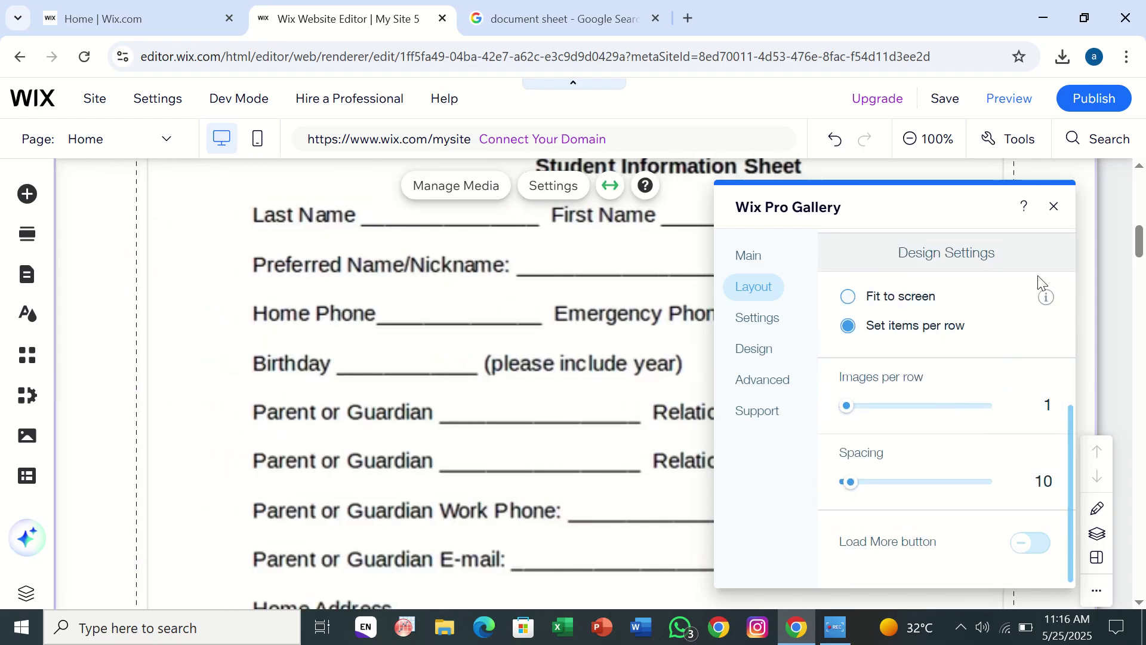
left_click(1054, 206)
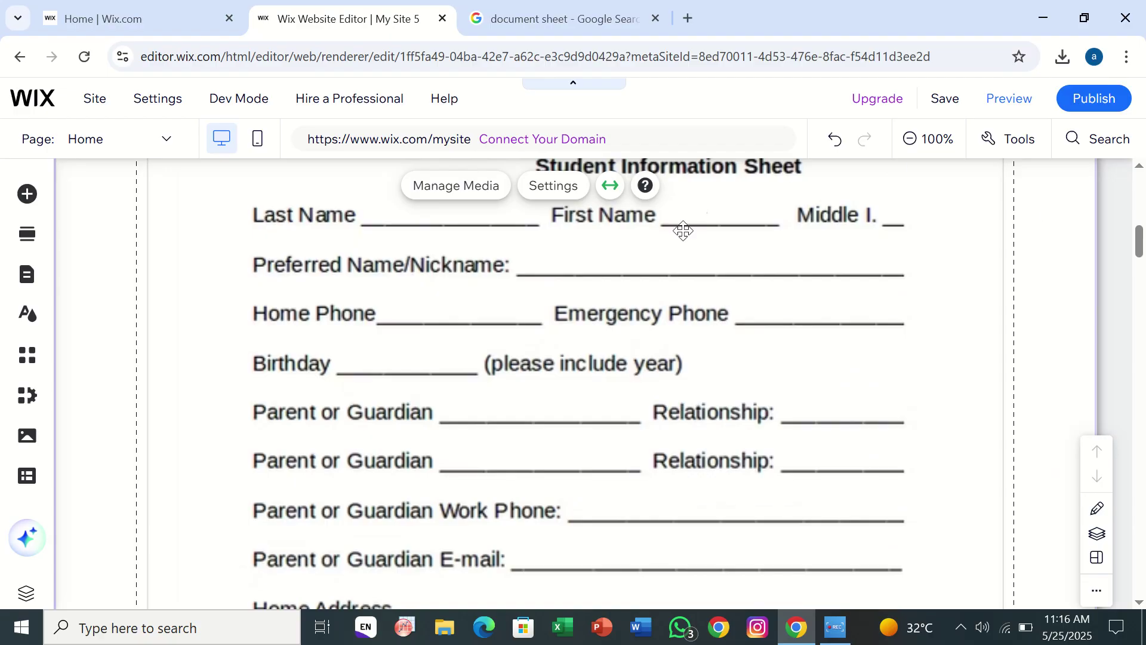
- Nudge the full-width gallery slightly upward on the Home page
scroll(683, 231, "up", 1)
scroll(684, 231, "up", 2)
scroll(684, 231, "down", 4)
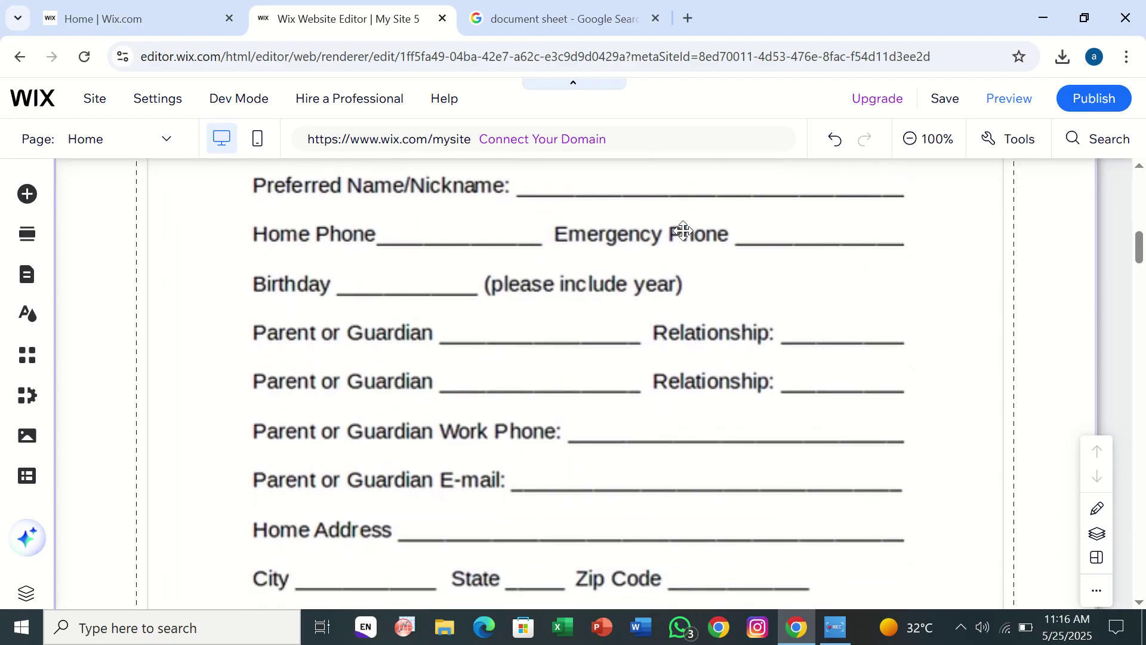
left_click(684, 231)
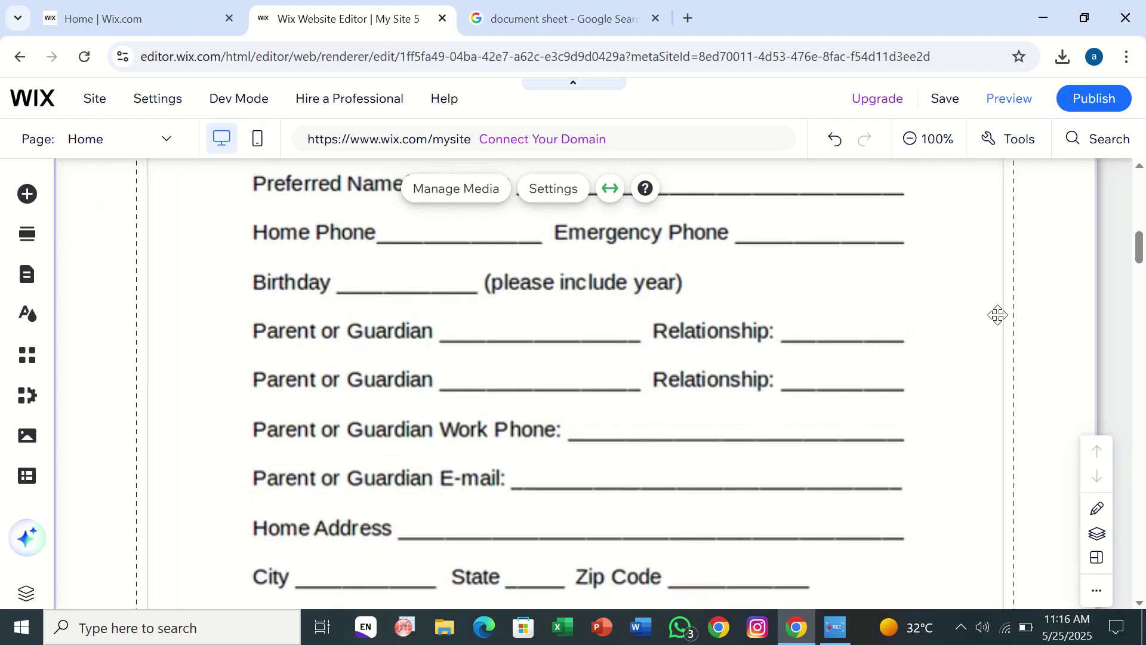
mouse_move(998, 314)
left_mouse_down()
mouse_move(967, 313)
mouse_move(985, 330)
mouse_move(974, 298)
left_mouse_up()
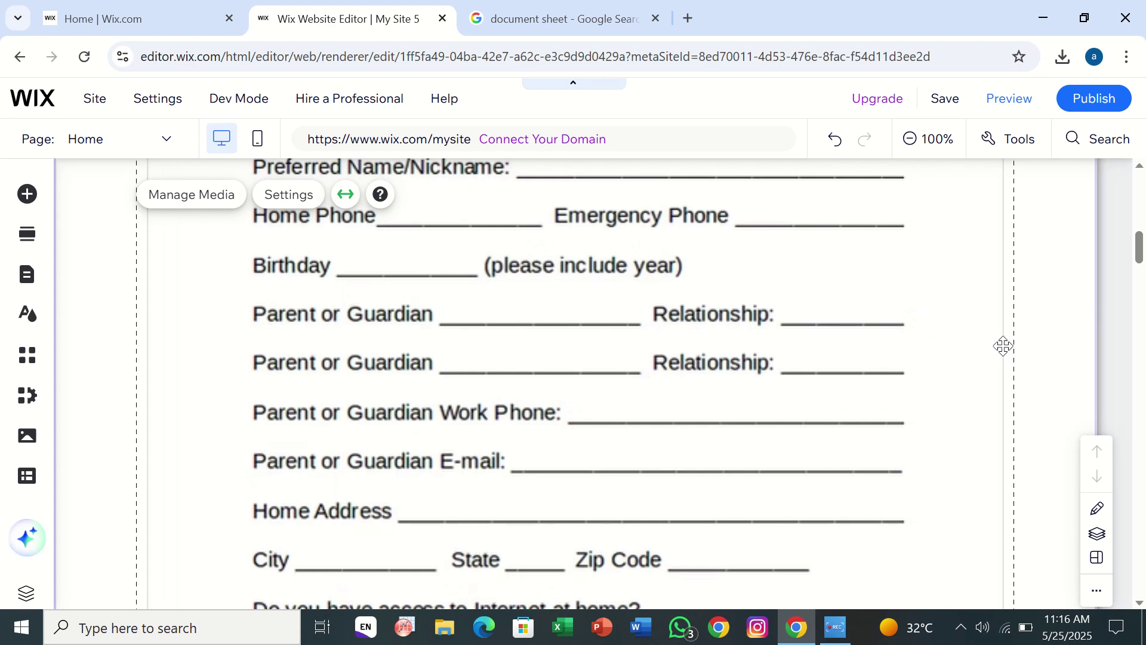
left_click(1027, 140)
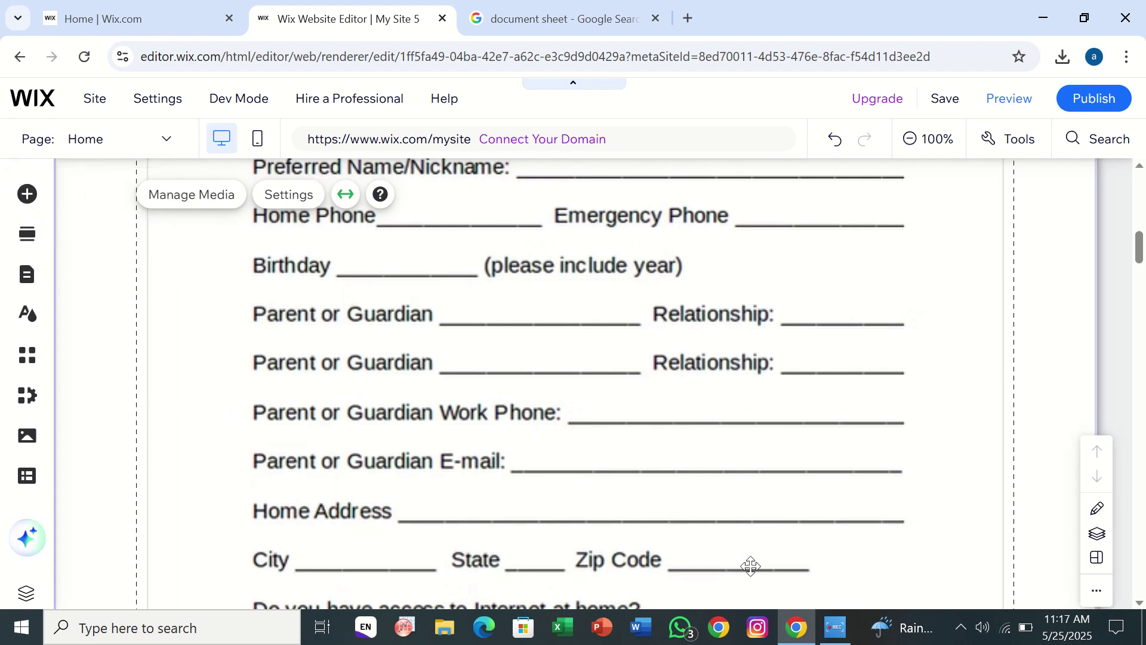
- Check the document sheet in the mobile view at 100% and 50% zoom, and return to the desktop view
left_click(258, 139)
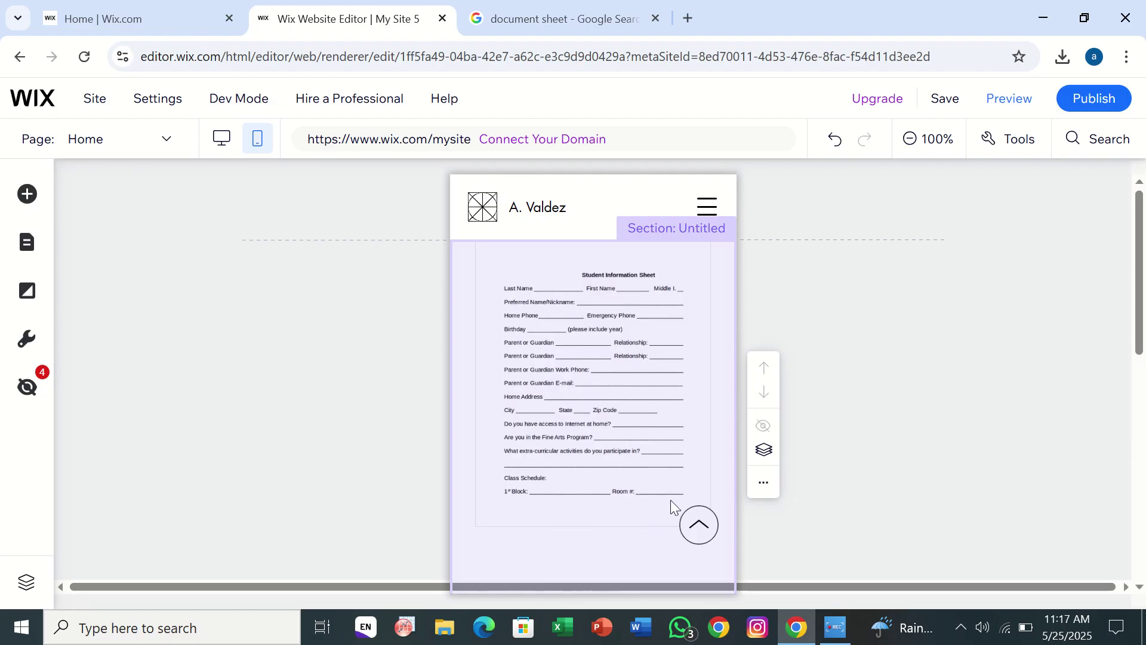
left_click(920, 159)
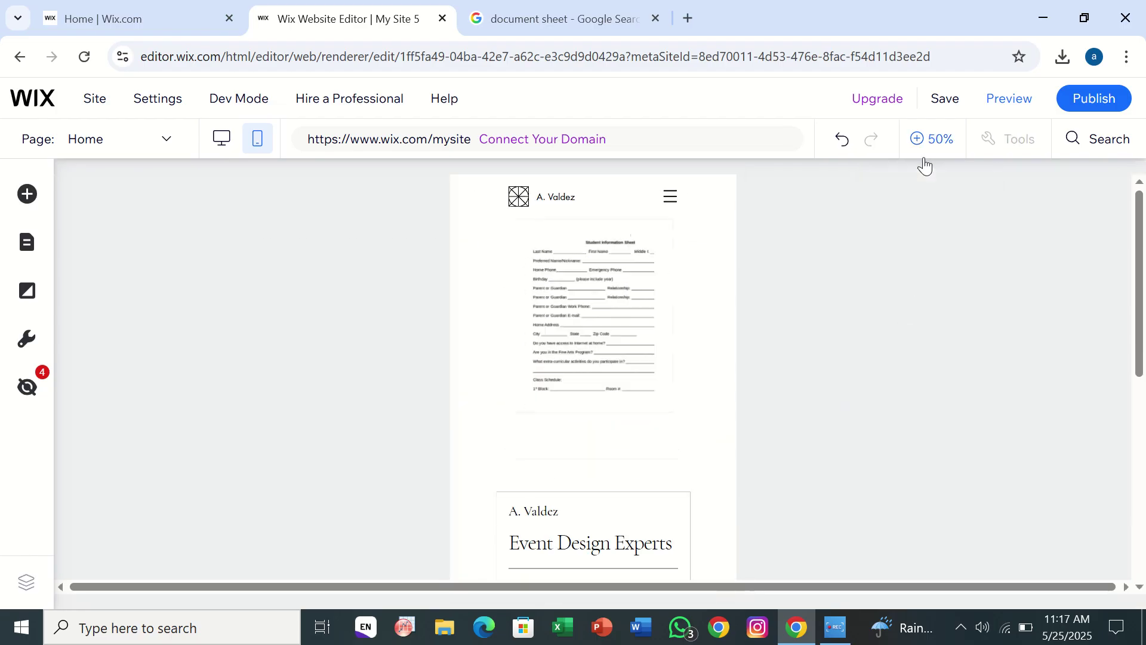
left_click(549, 263)
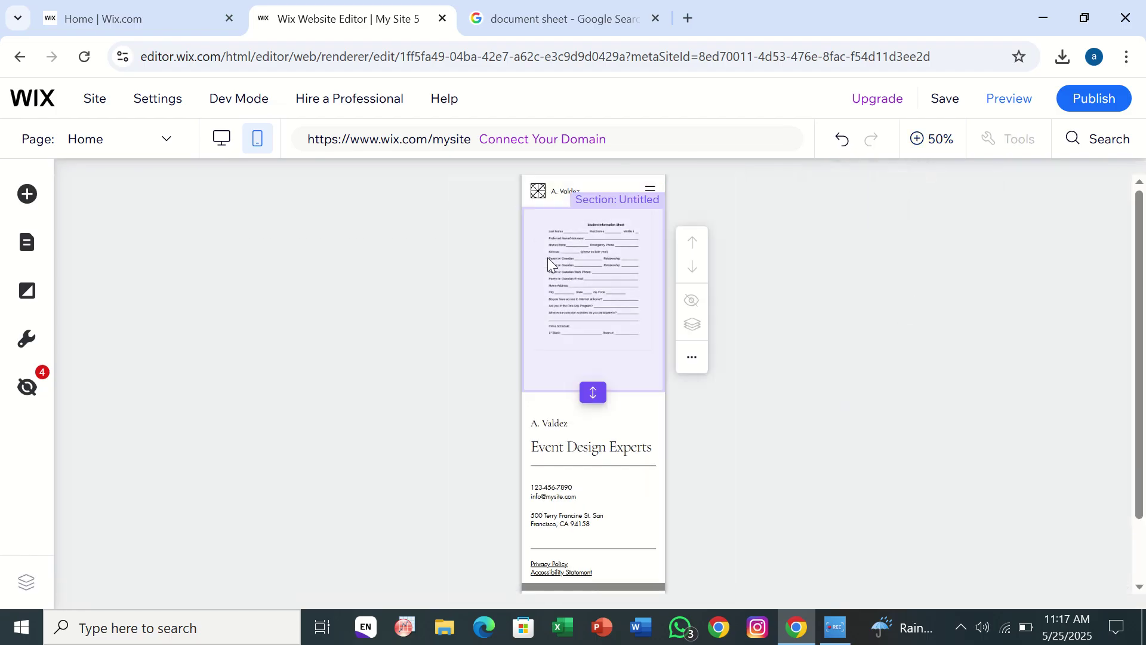
left_click(782, 249)
left_click(931, 143)
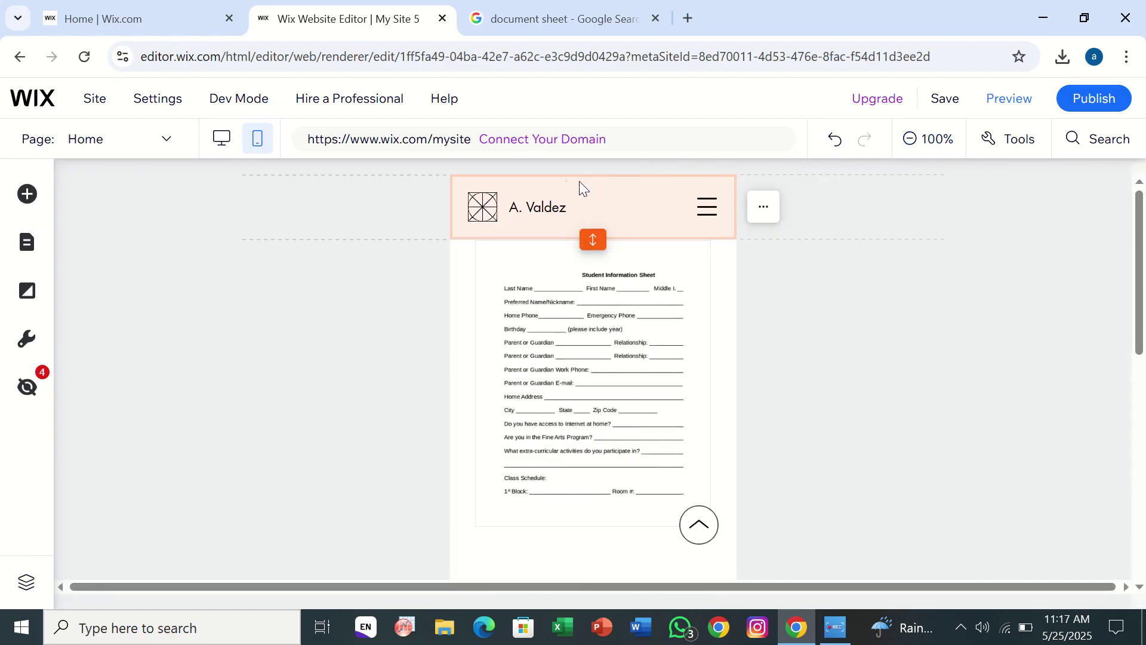
left_click(210, 135)
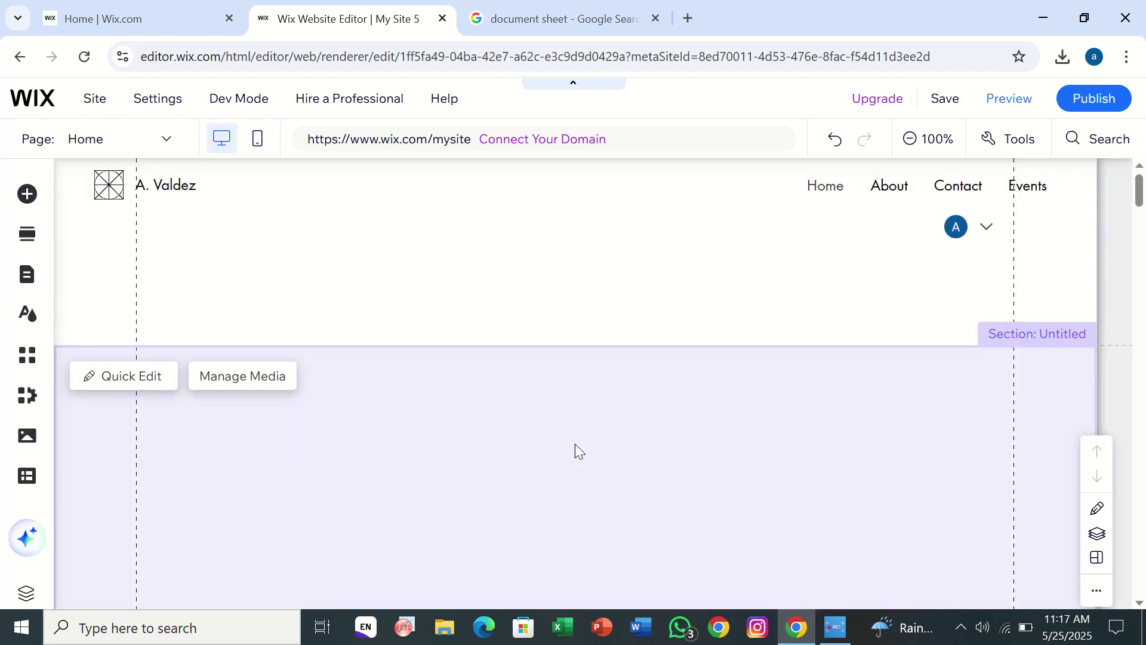
- Examine the document sheet from its upper to lower edge on the desktop page, at 100% and 50% zoom
scroll(669, 502, "down", 5)
scroll(668, 496, "down", 8)
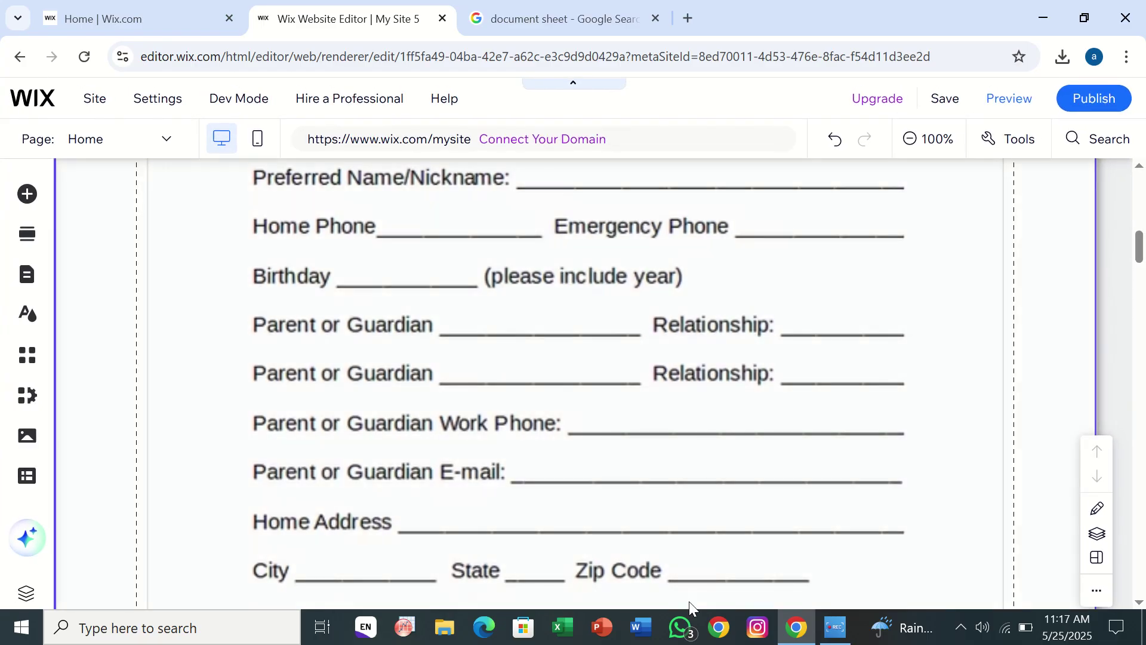
scroll(653, 405, "up", 6)
scroll(653, 404, "down", 6)
scroll(650, 399, "down", 13)
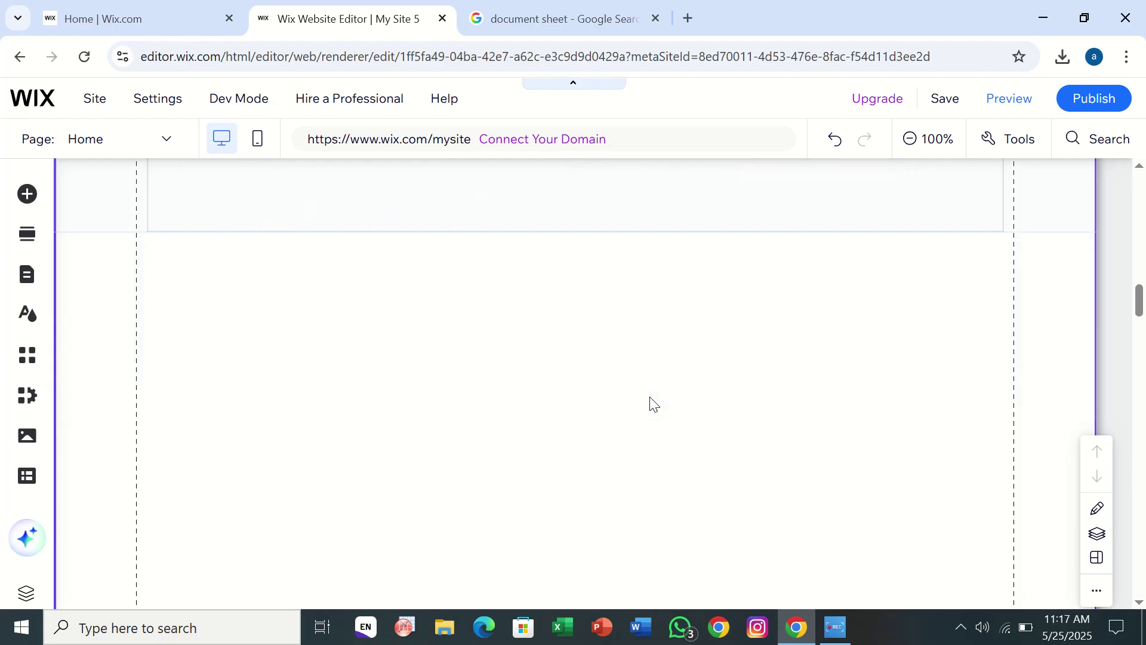
scroll(653, 405, "up", 1)
mouse_move(912, 117)
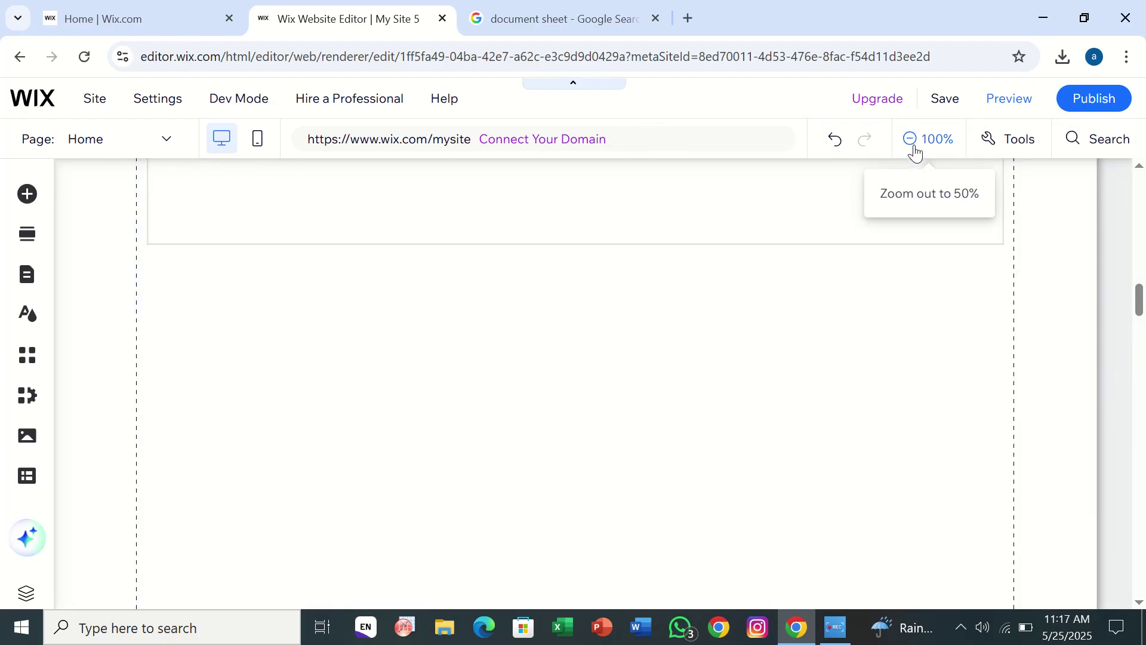
left_click(915, 152)
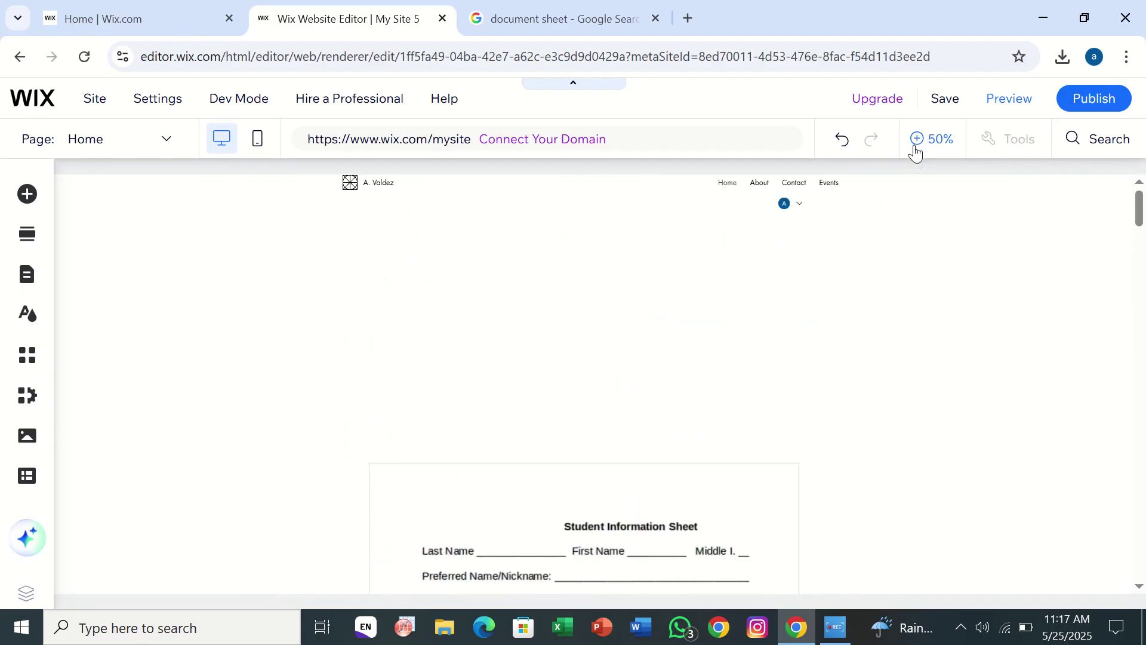
scroll(813, 347, "down", 3)
scroll(813, 347, "down", 1)
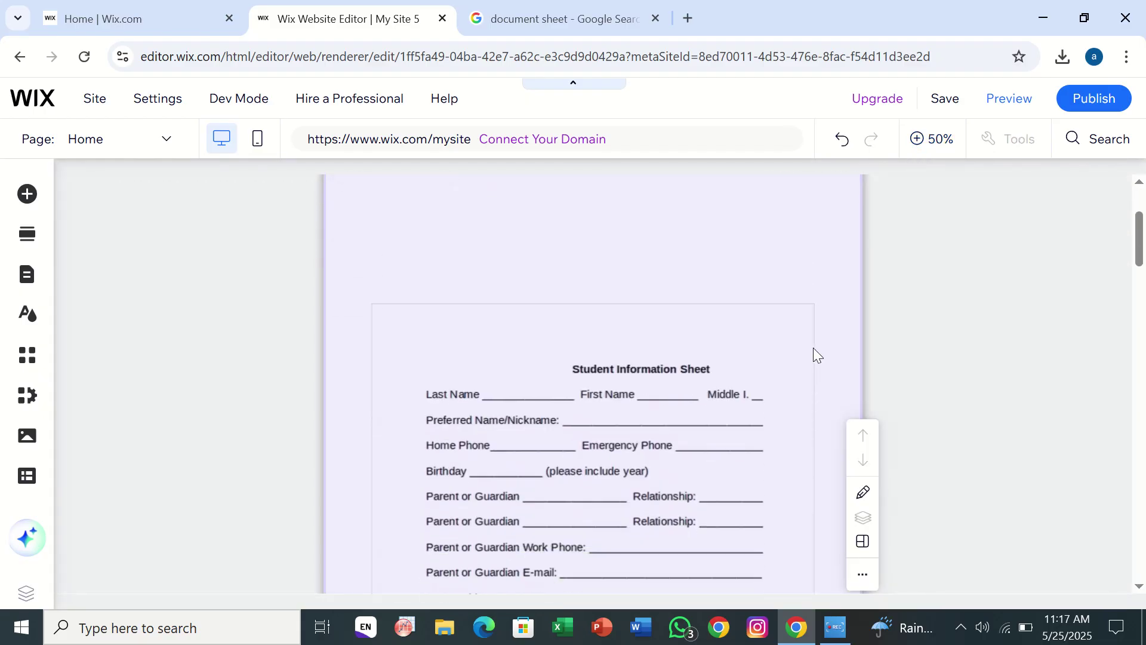
scroll(593, 412, "down", 12)
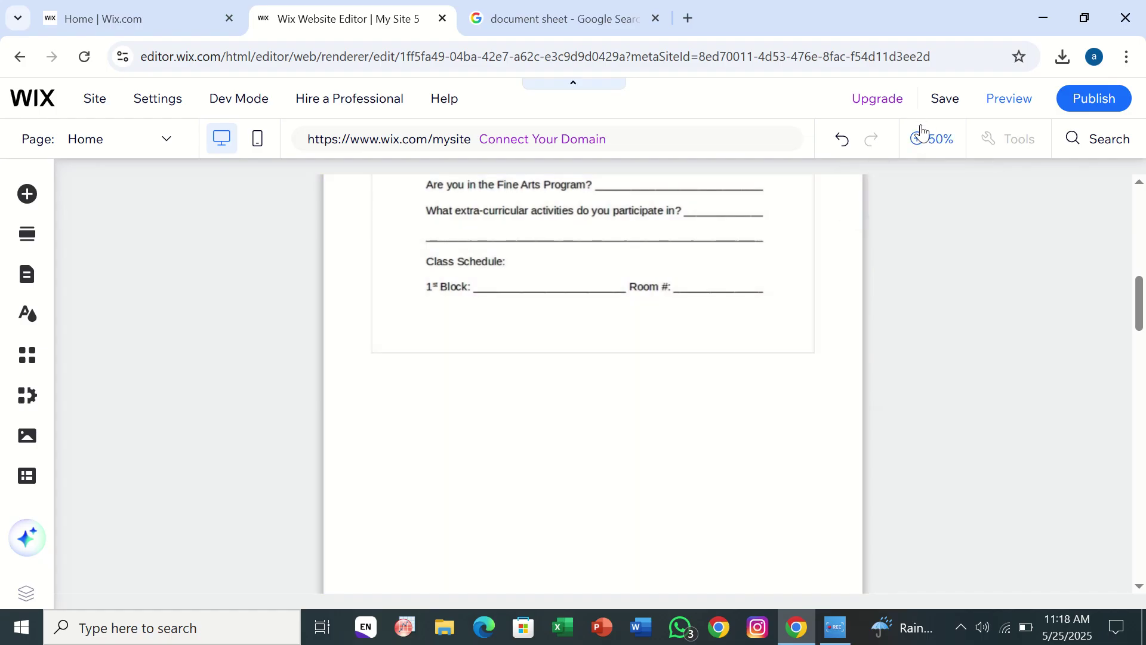
left_click(921, 136)
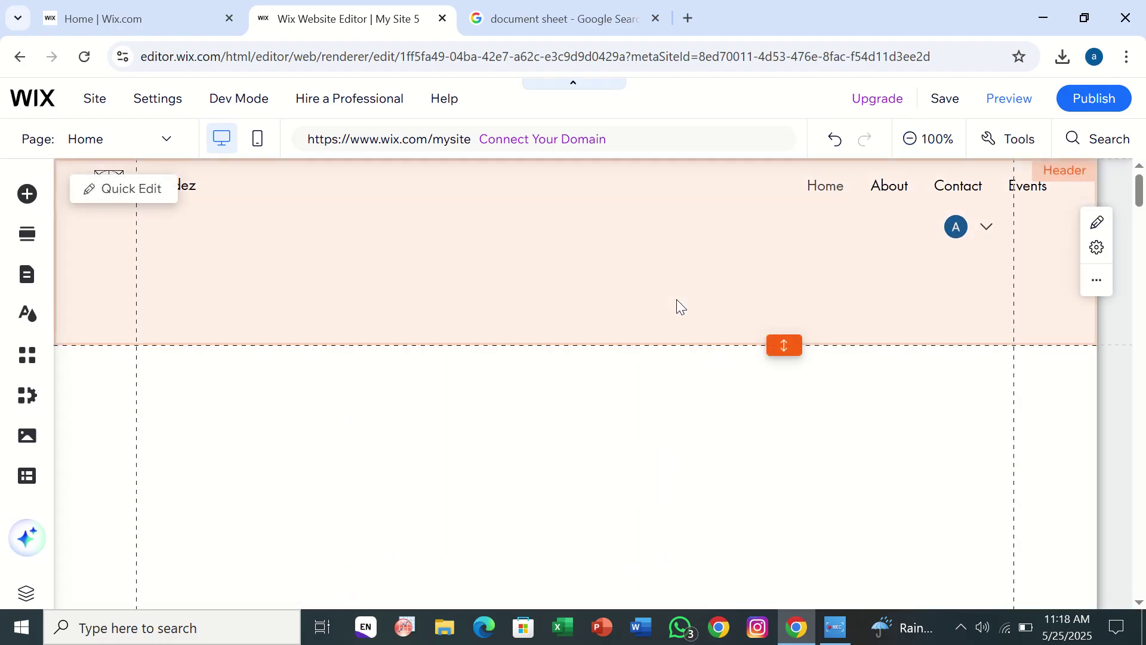
- Open the Pro Gallery's settings and enable Download in the Social Settings
scroll(678, 305, "down", 6)
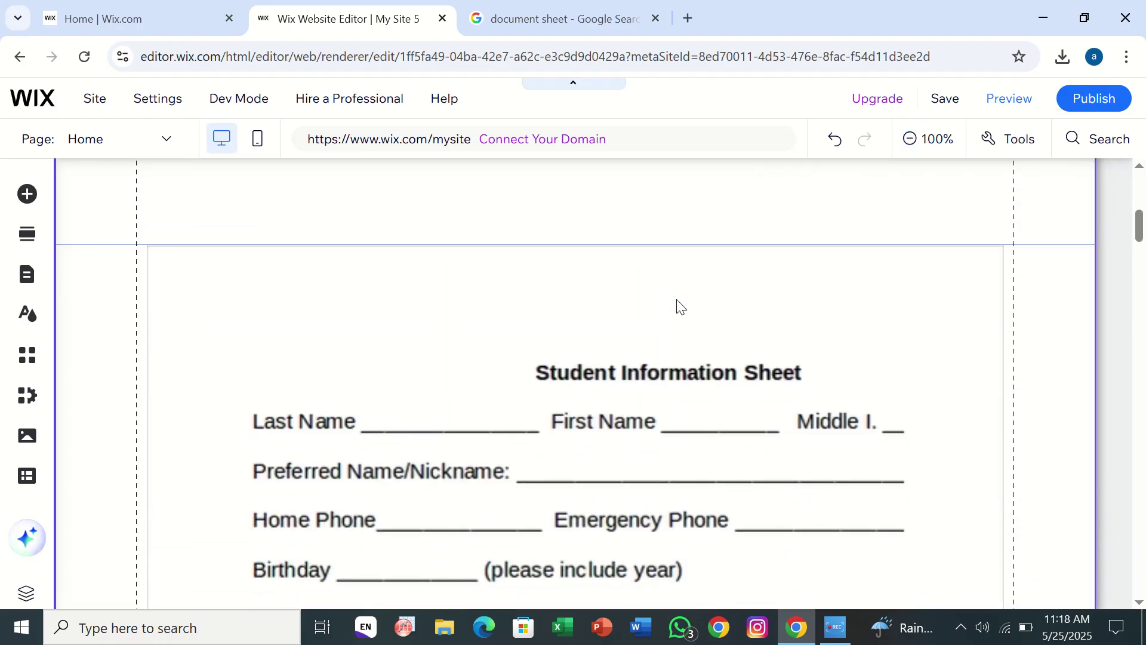
left_click(683, 370)
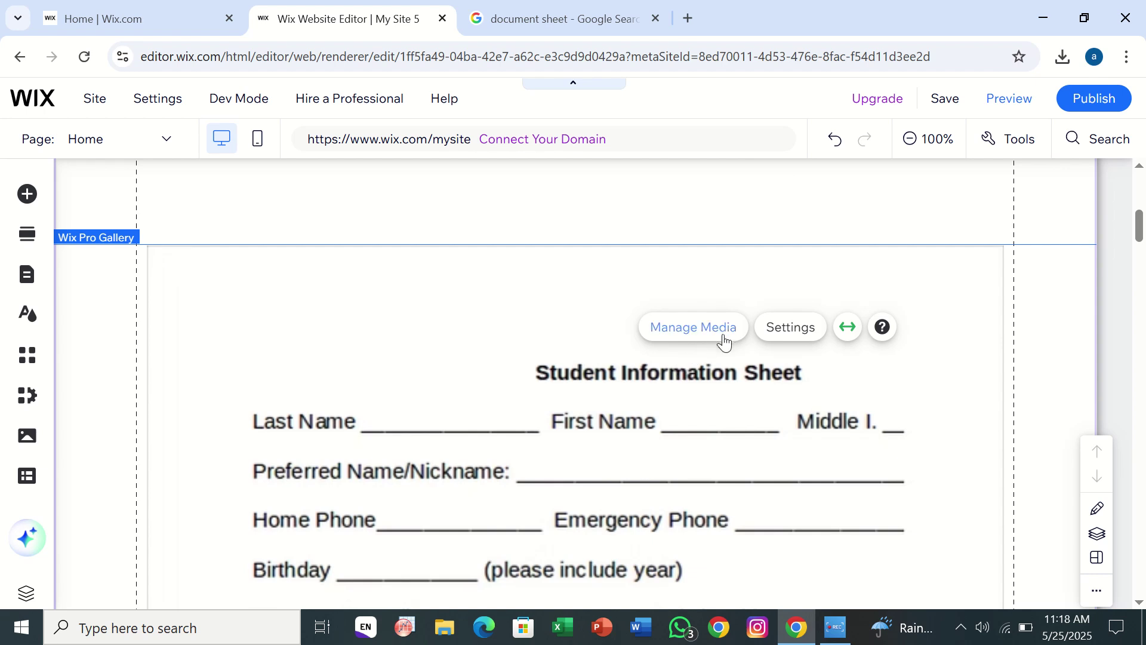
left_click(768, 338)
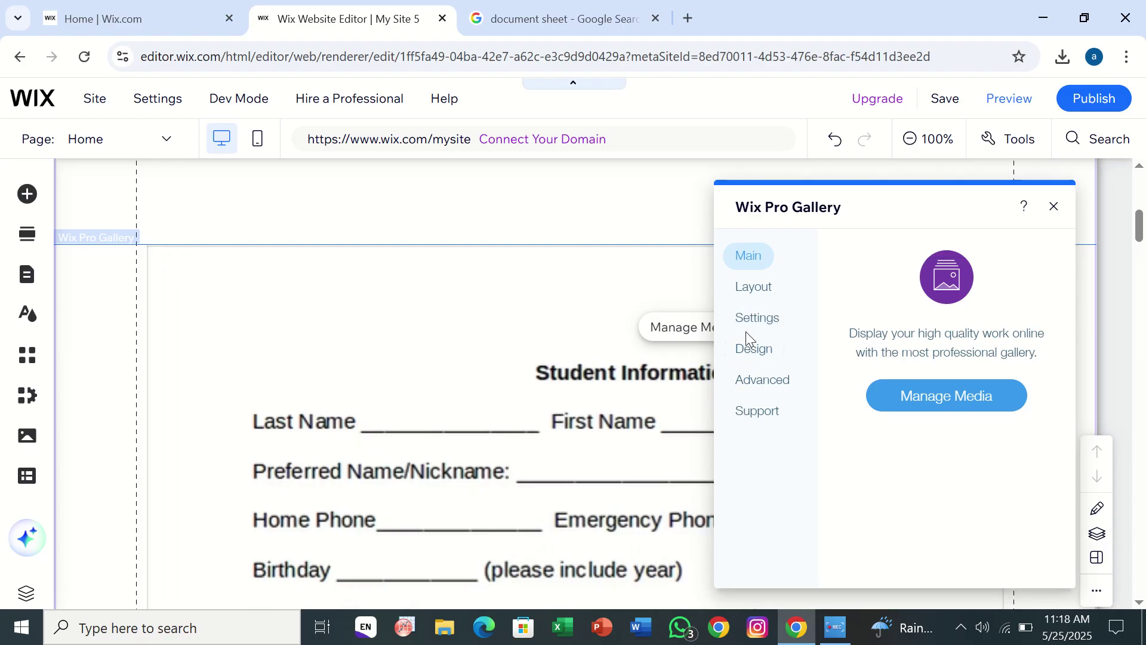
left_click(751, 328)
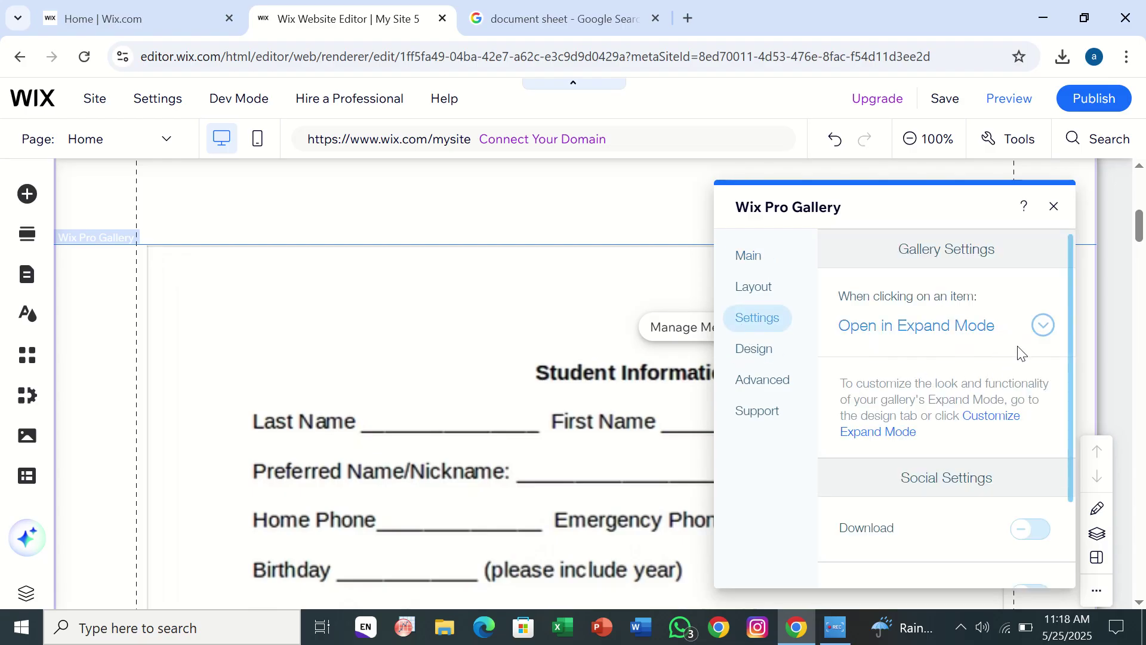
left_click(1044, 328)
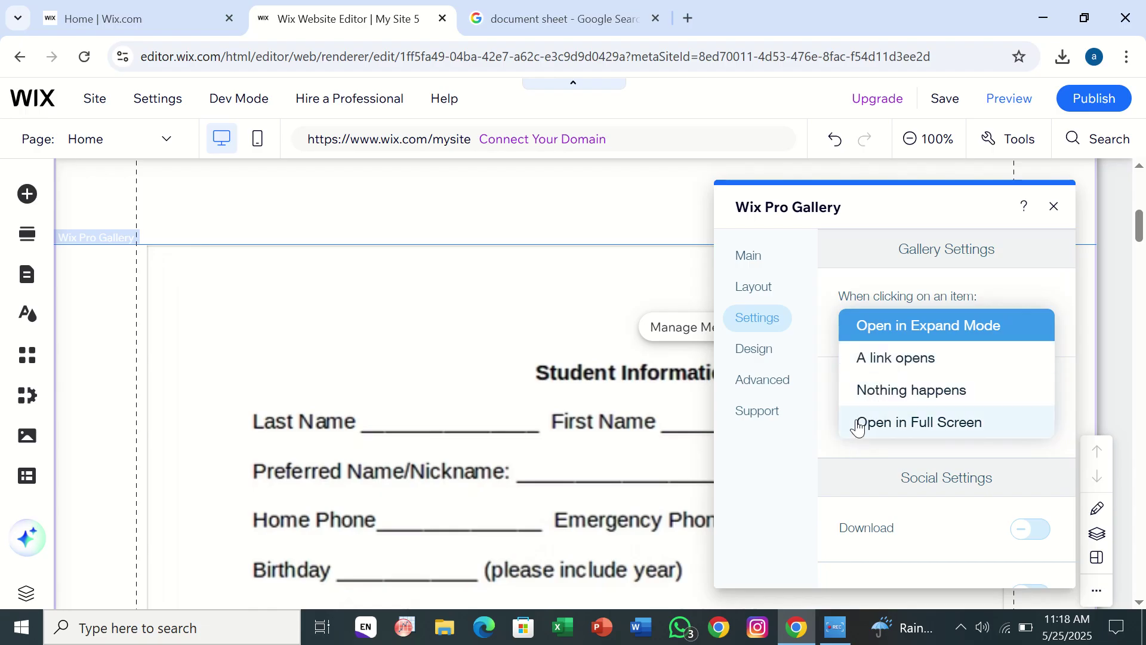
left_click(920, 504)
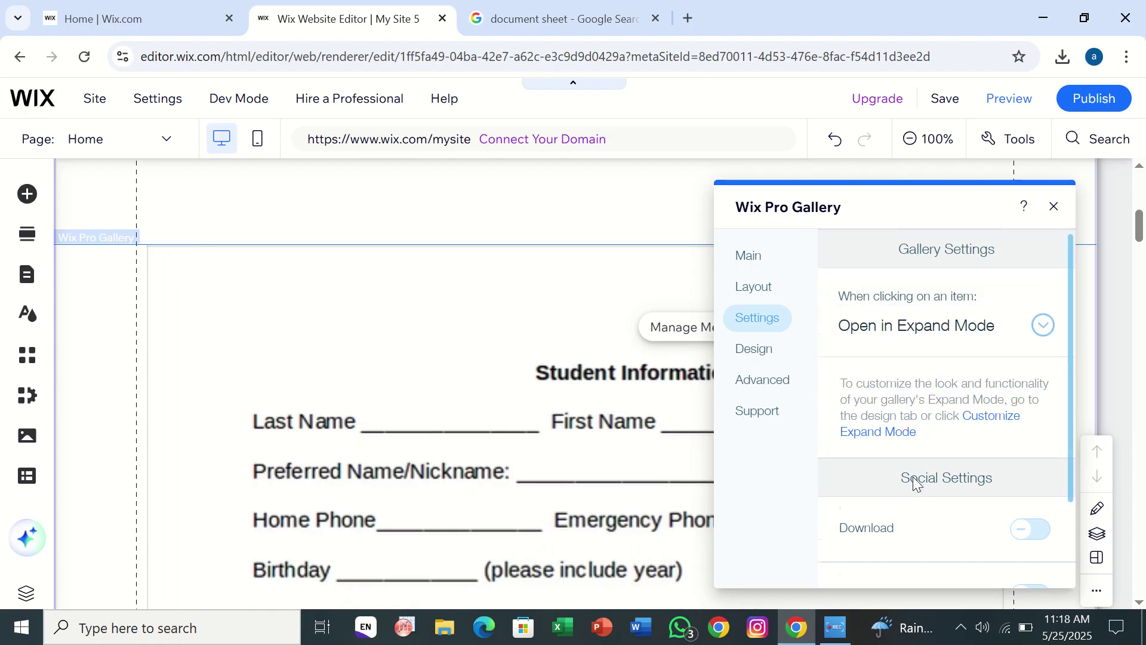
scroll(918, 484, "down", 2)
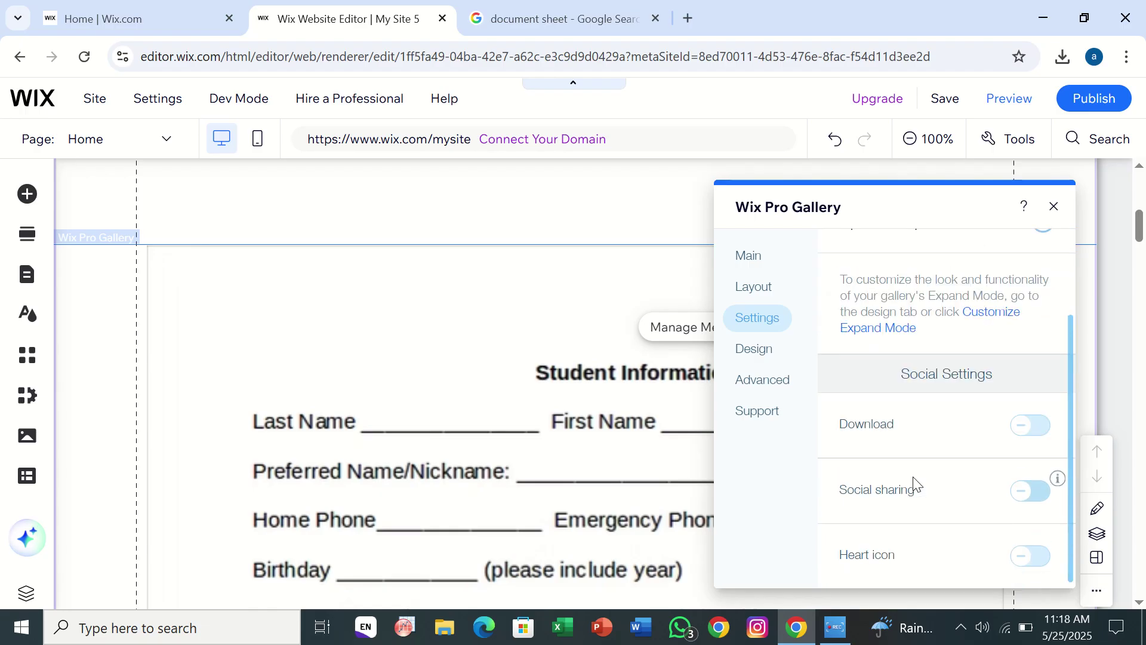
left_click(1029, 426)
left_click(1030, 426)
left_click(1029, 426)
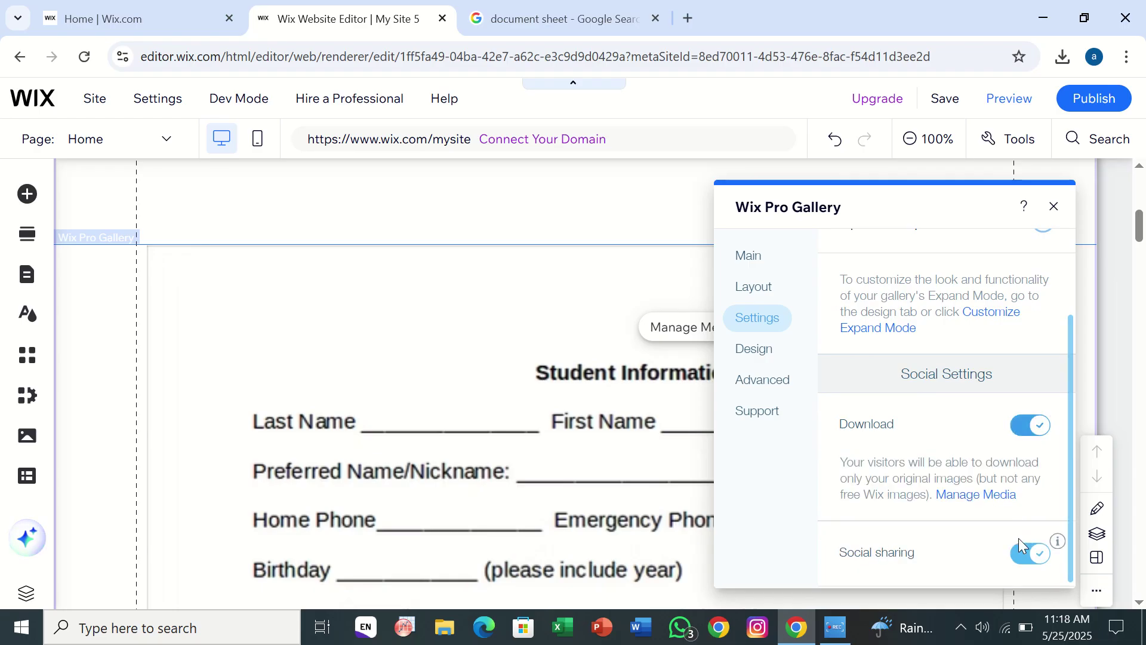
- Turn off Social sharing for the gallery, and switch the Heart icon on and back off
left_click(1027, 555)
scroll(1027, 556, "down", 1)
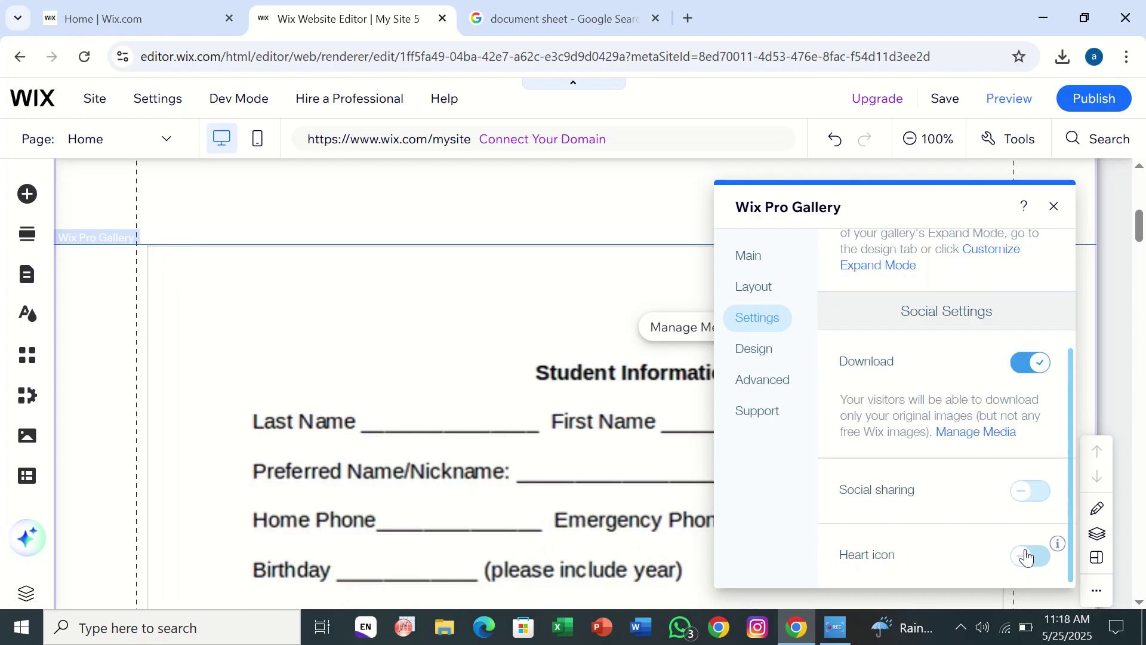
left_click(1030, 556)
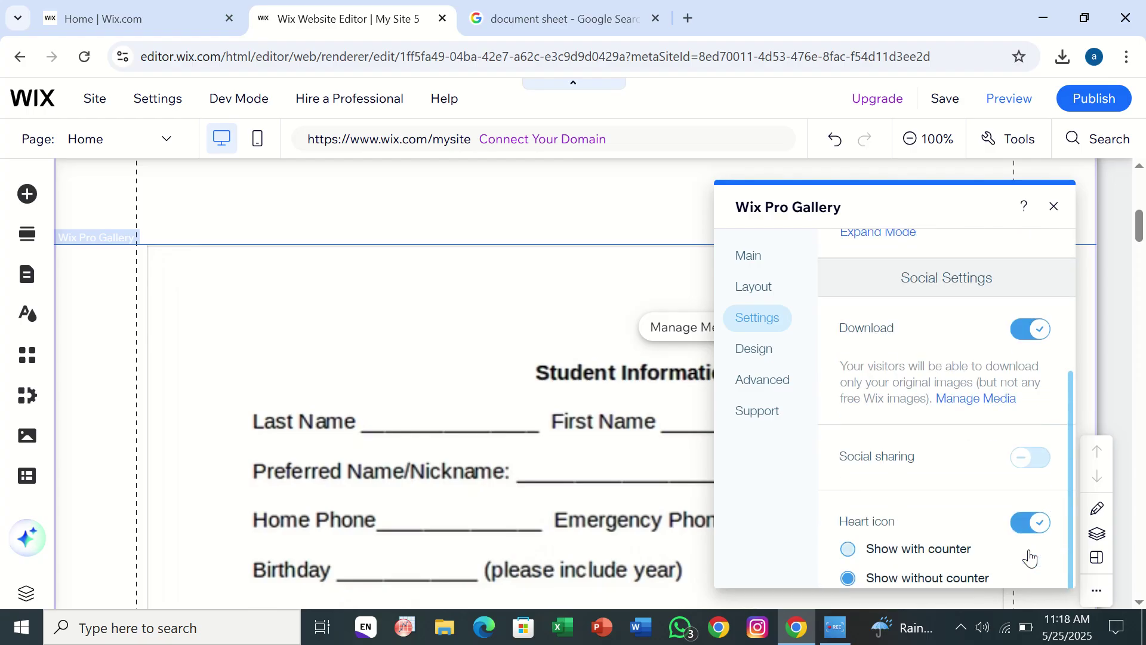
left_click(1030, 524)
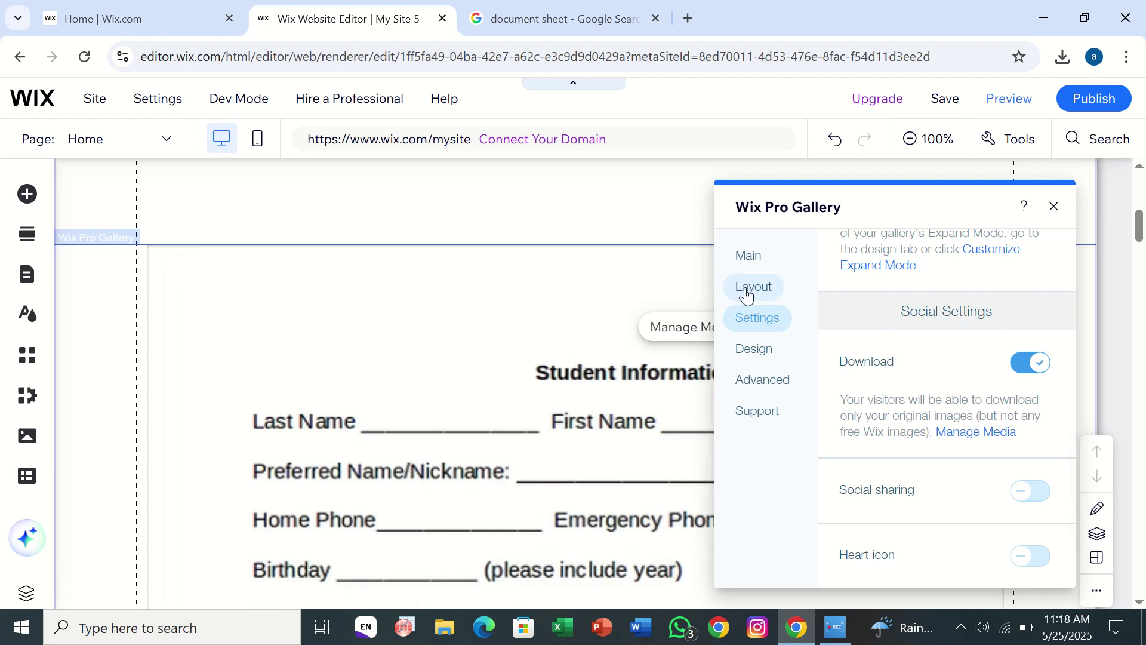
- Set the gallery's item click action to Open in Full Screen
left_click(751, 319)
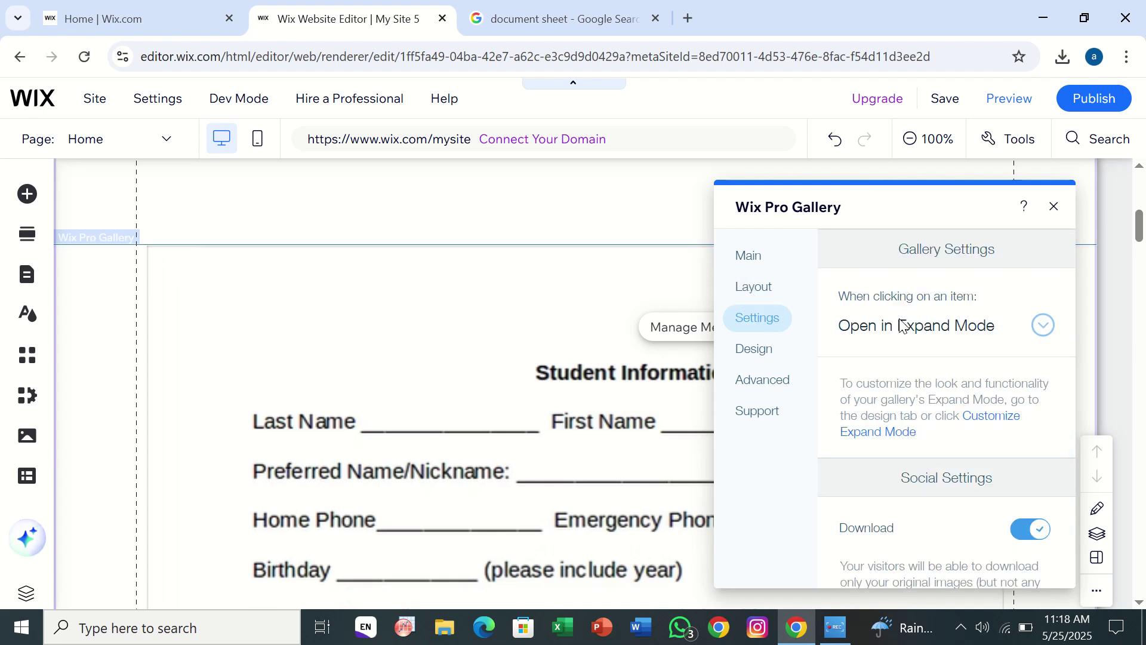
left_click(1047, 322)
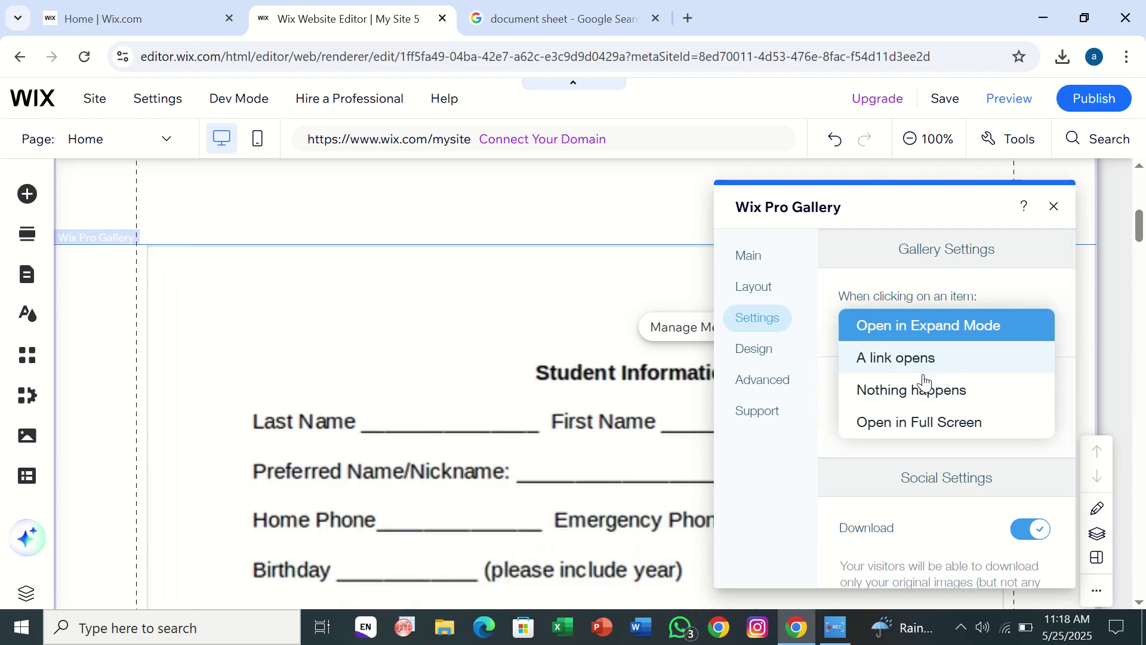
left_click(920, 423)
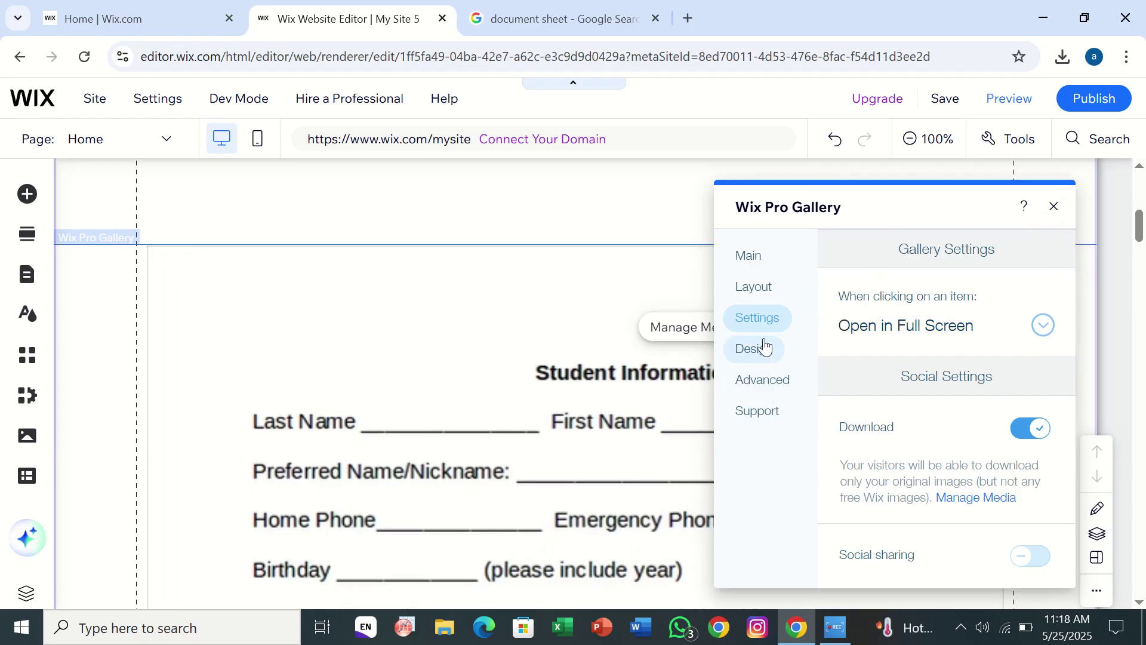
- Check the Pro Gallery's available layouts and close its settings
left_click(757, 288)
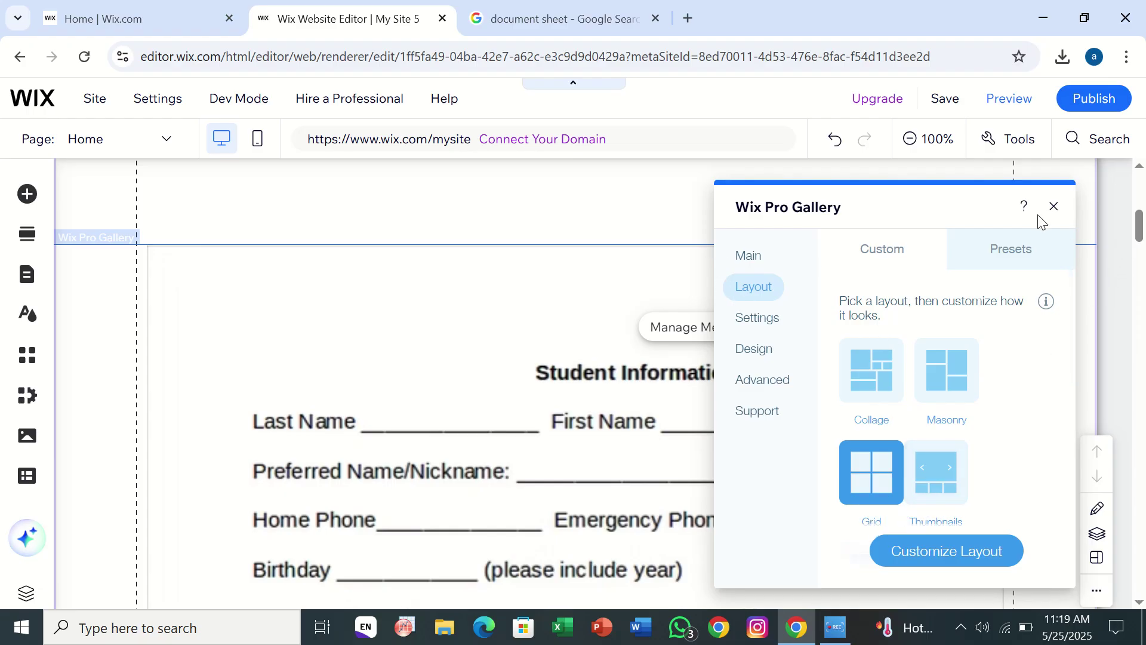
left_click(1052, 207)
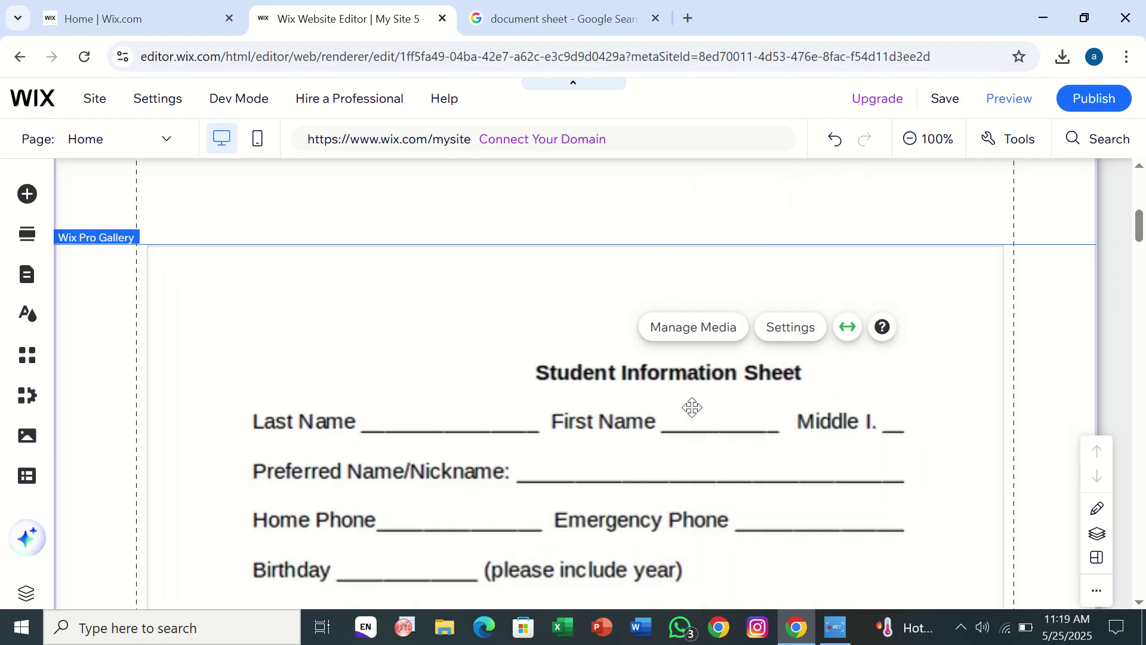
- Examine the Student Information Sheet in the gallery from its heading down through its form fields
scroll(691, 406, "down", 5)
scroll(691, 407, "up", 1)
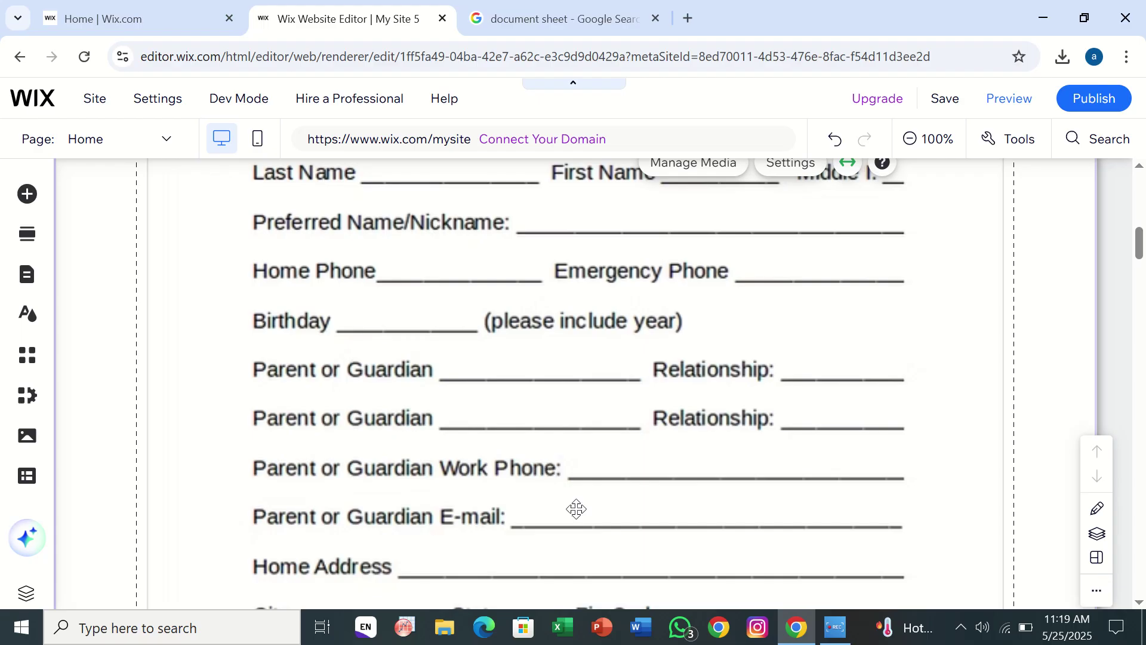
scroll(489, 430, "down", 10)
scroll(490, 440, "up", 15)
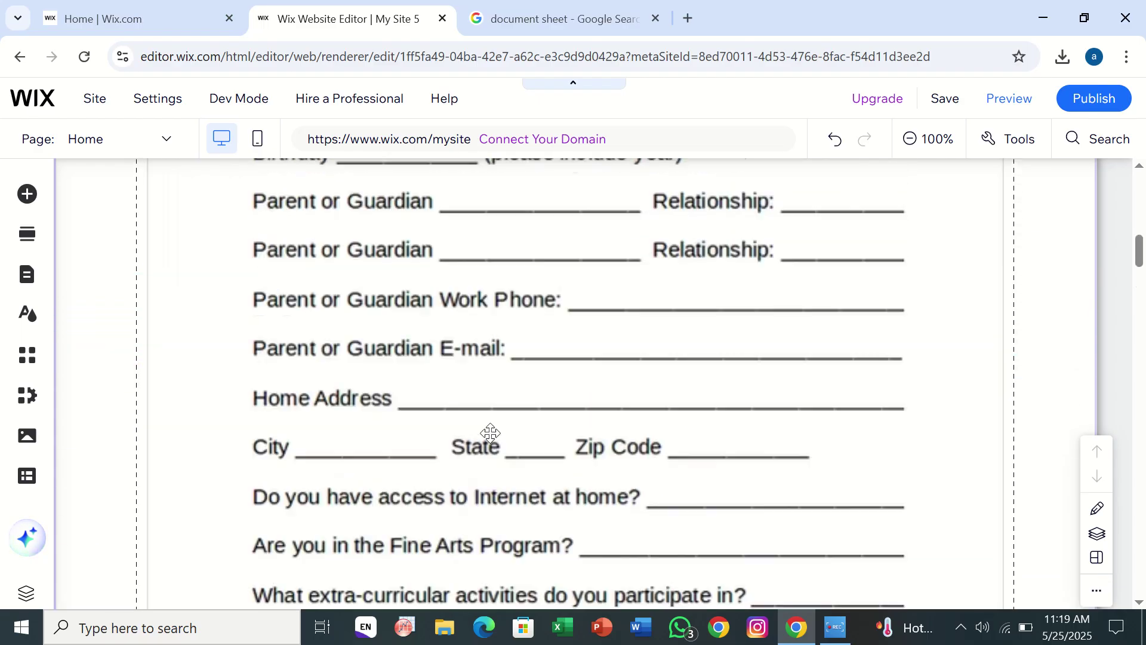
scroll(491, 433, "down", 5)
scroll(490, 433, "down", 3)
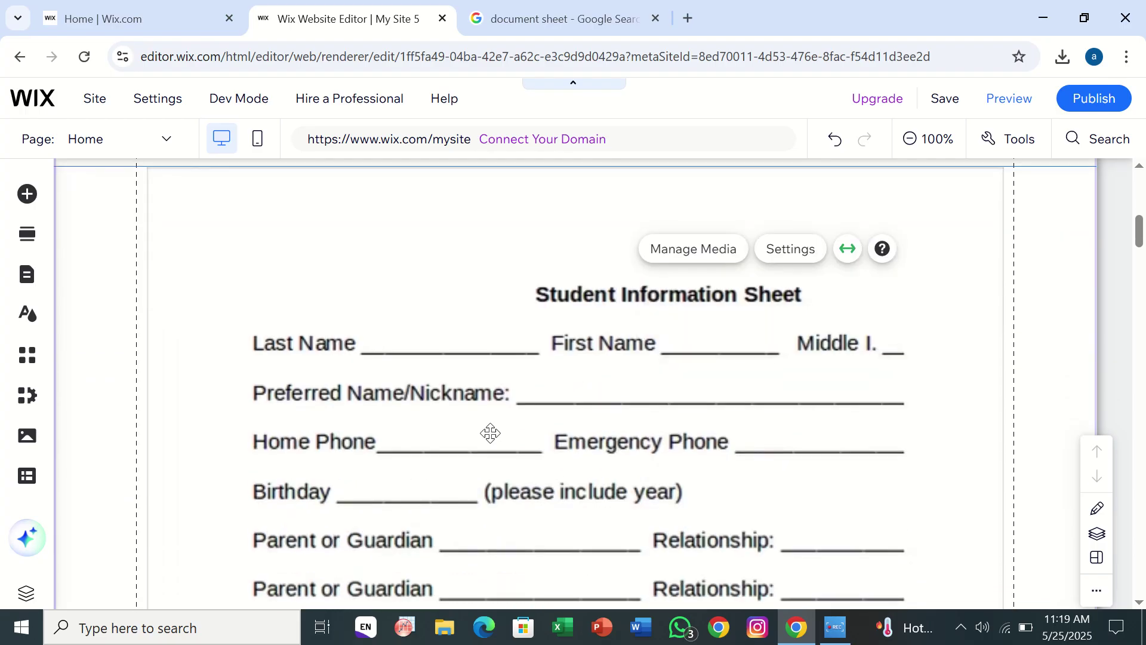
mouse_move(486, 414)
left_mouse_down()
mouse_move(460, 407)
mouse_move(439, 440)
left_mouse_up()
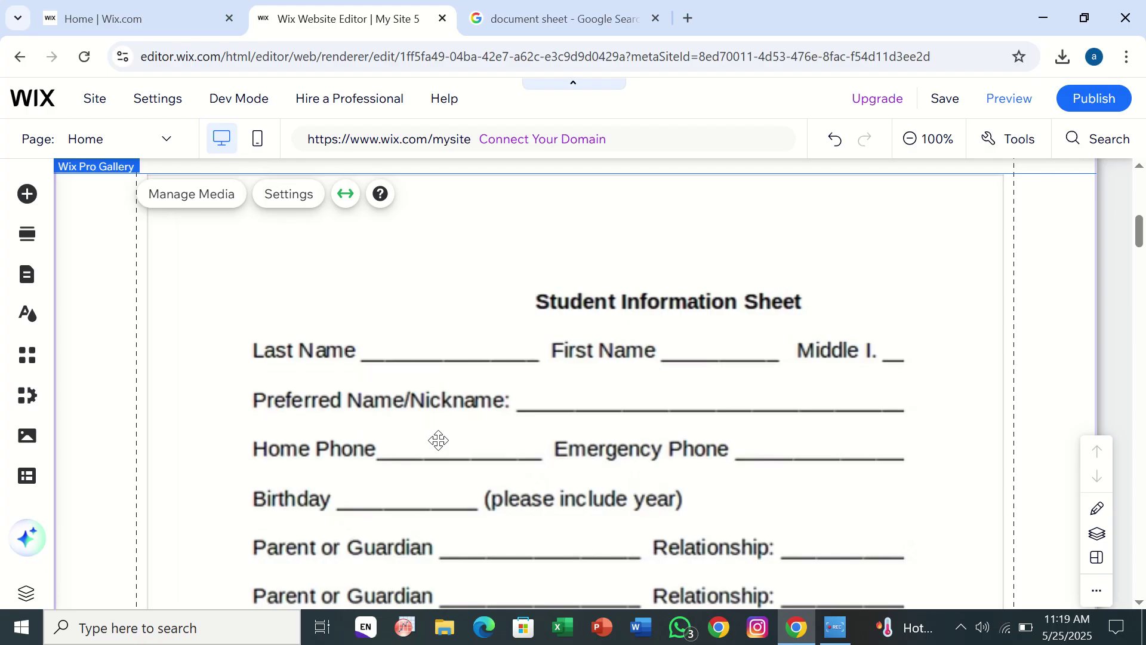
- Add the document sheet from Site Images as a separate image and enlarge it past the page's right margin
left_click(28, 193)
left_click(89, 295)
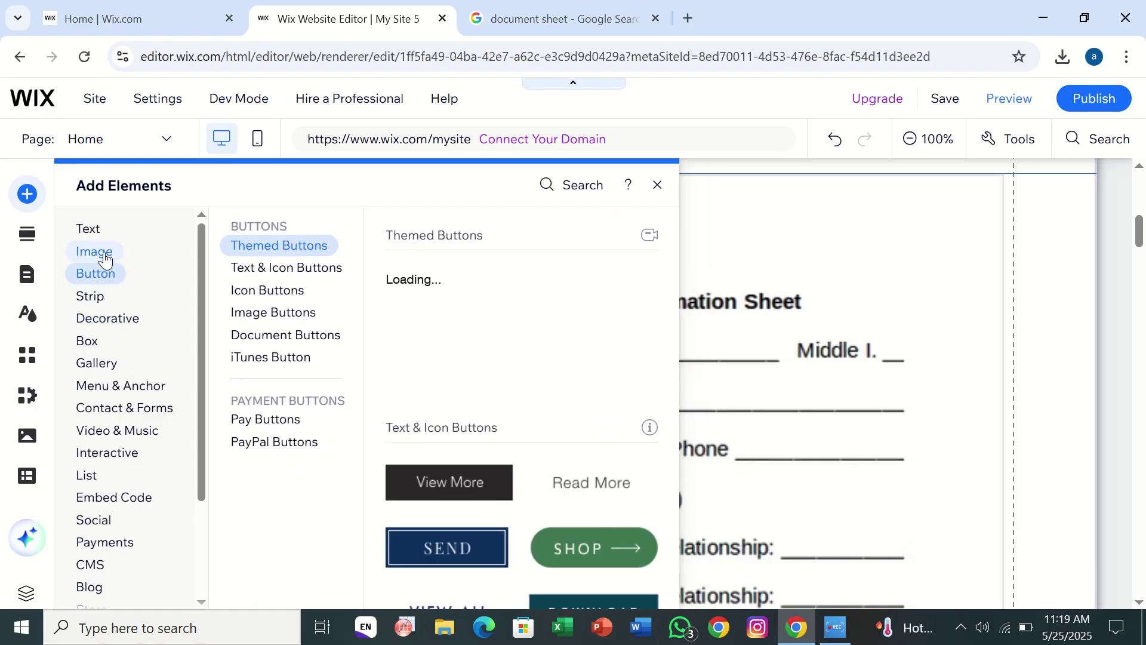
mouse_move(106, 259)
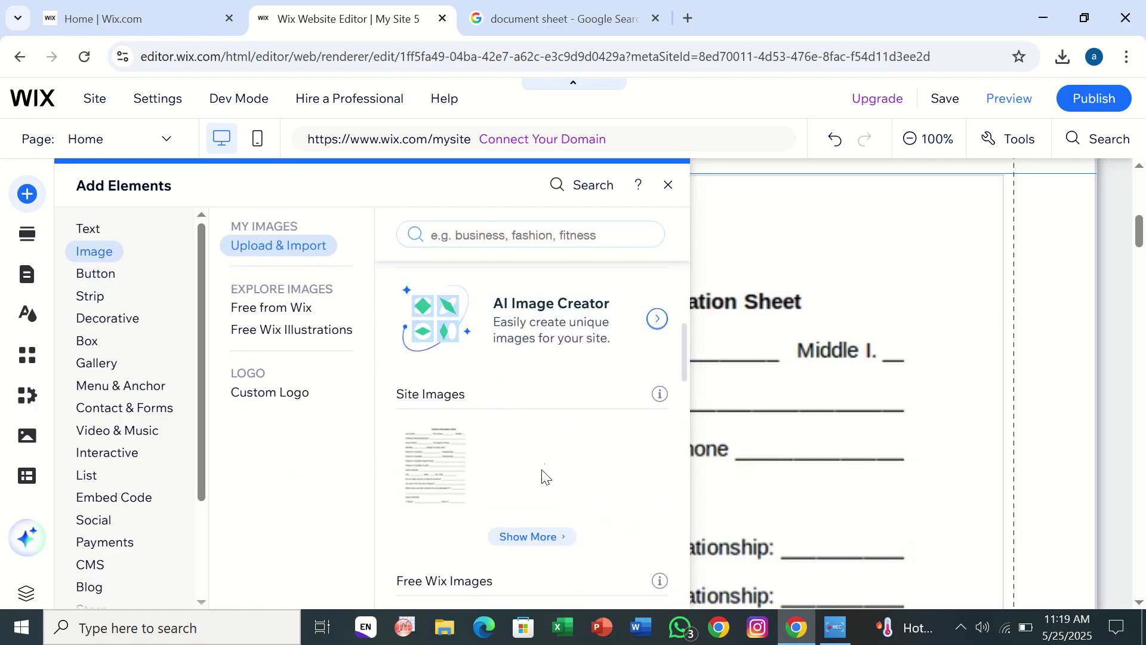
left_click(455, 478)
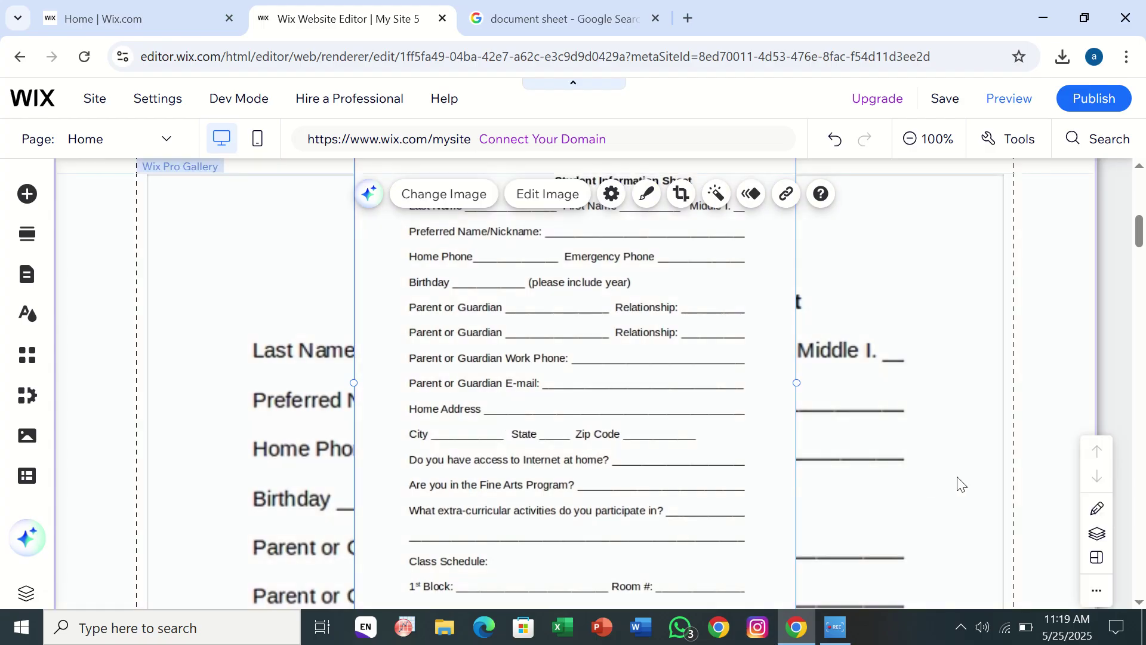
scroll(775, 471, "down", 1)
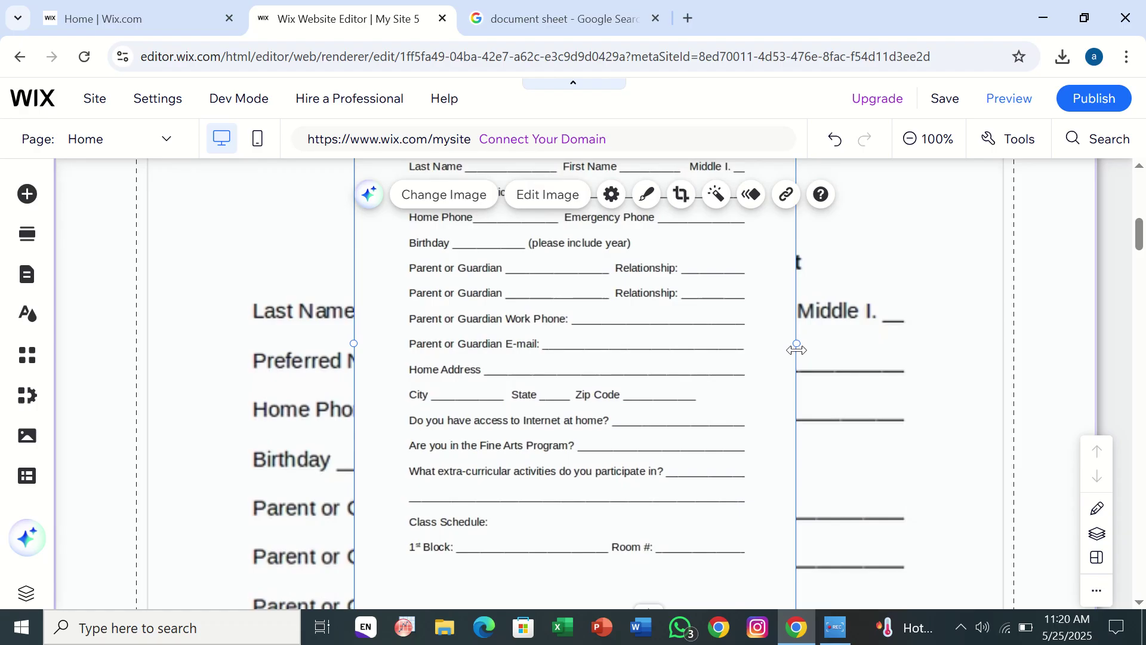
left_click_drag(798, 350, 1144, 361)
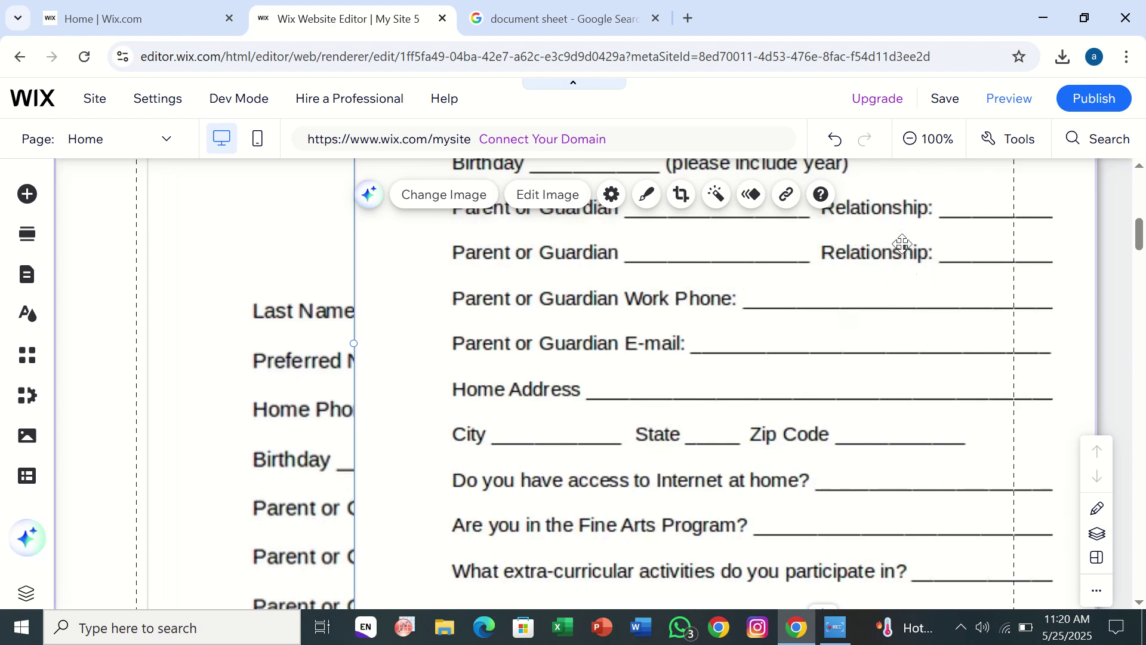
- Delete the separately added sheet image overlapping the gallery
left_click(959, 345)
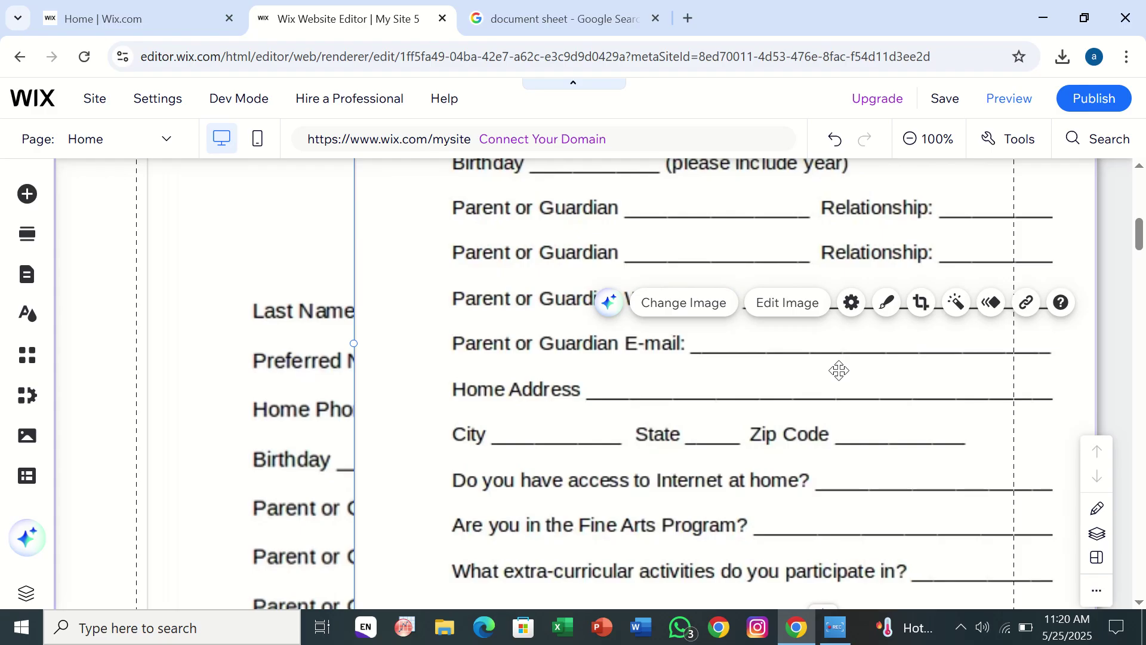
key("Delete")
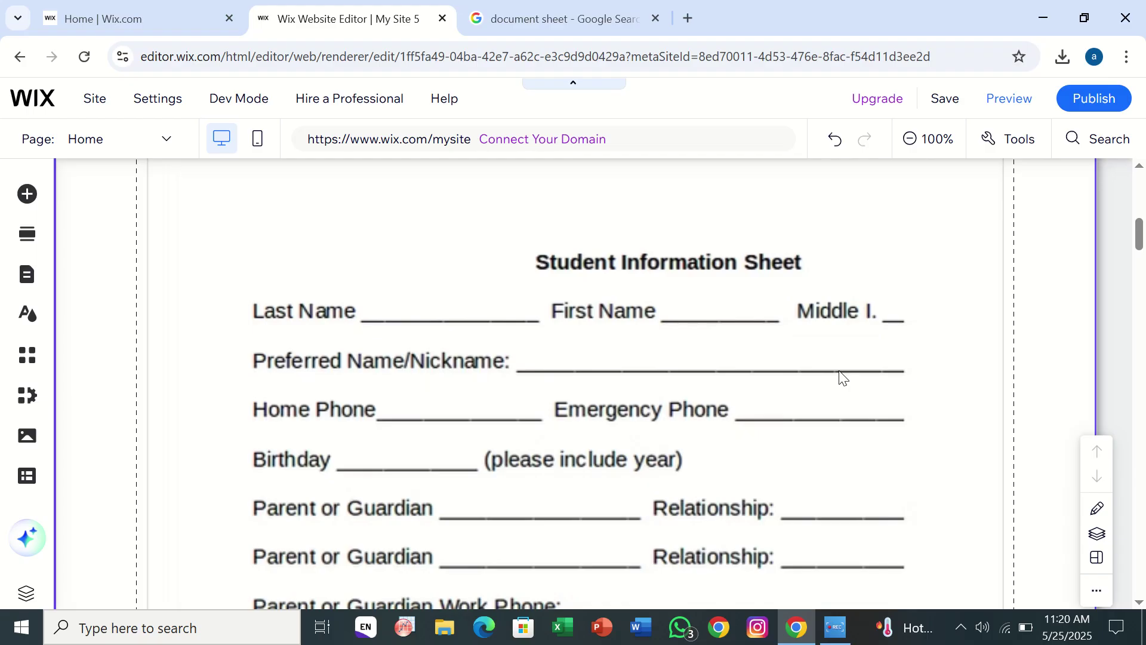
- Preview the Home page on desktop to examine how the sheet displays, and return to the editor
scroll(841, 375, "down", 3)
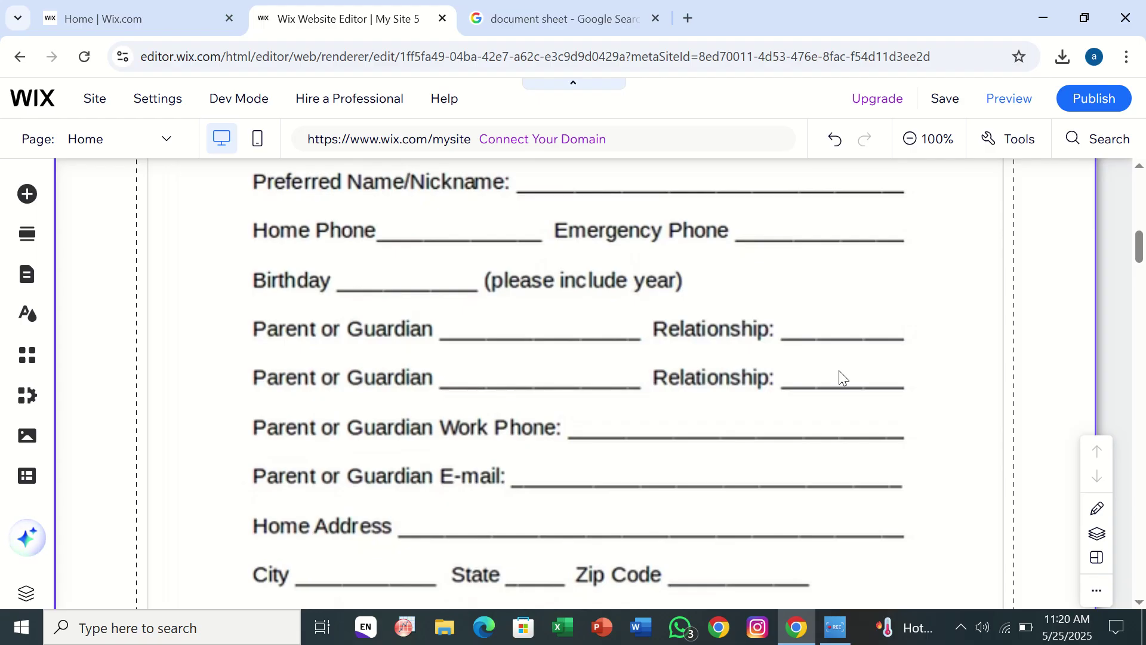
left_click(1005, 97)
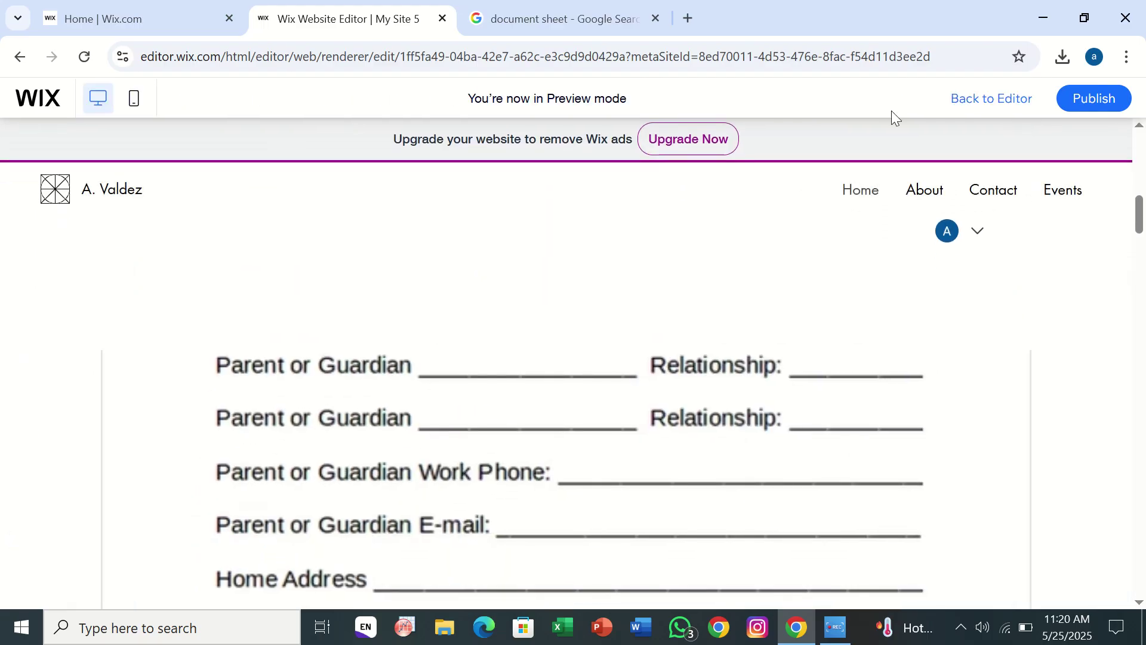
scroll(826, 376, "down", 5)
scroll(826, 375, "up", 2)
scroll(826, 375, "down", 5)
scroll(830, 370, "up", 15)
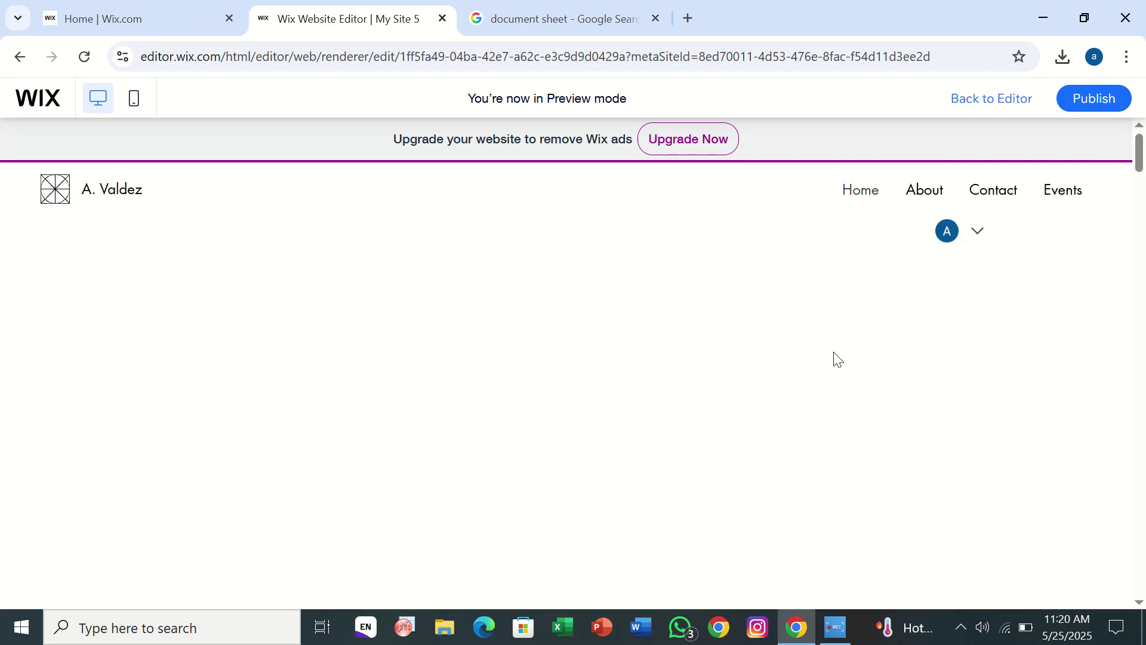
left_click(1022, 97)
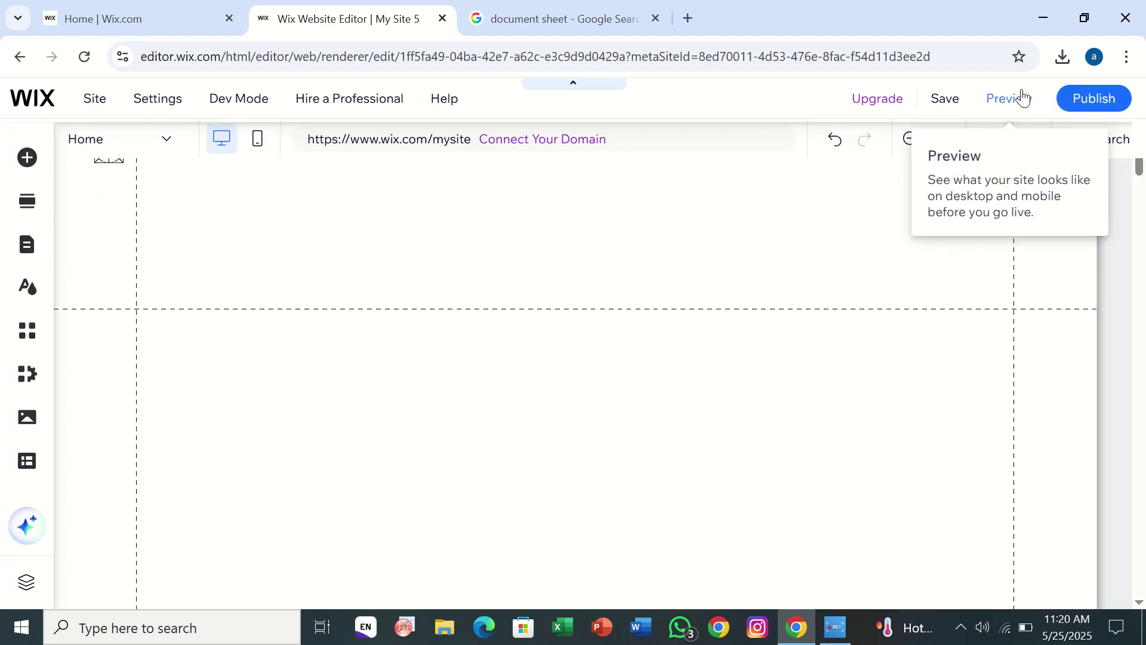